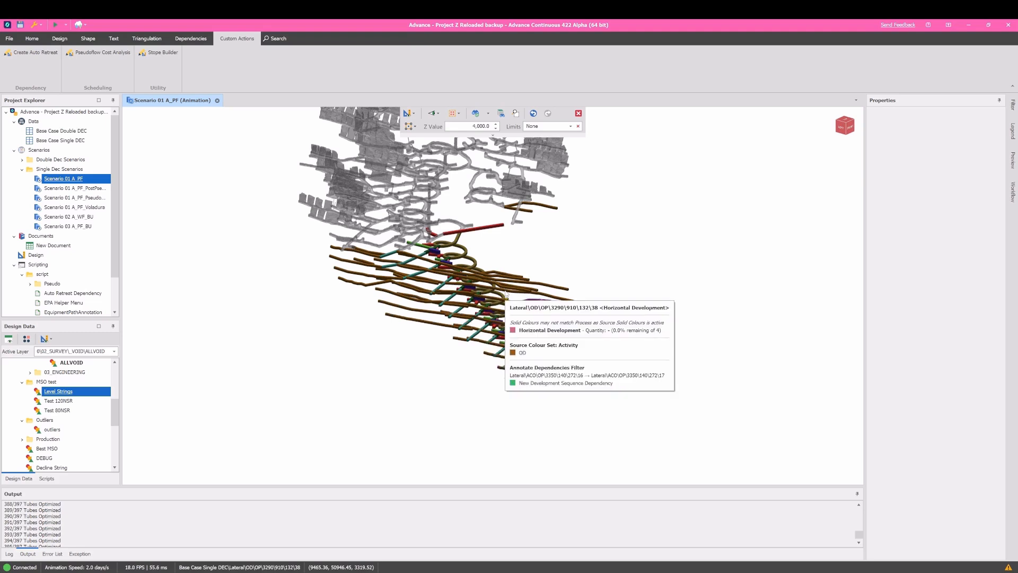
- Display the Level Strings layer and the Vis Project Z block model in the Scenario 01 A_PF animation view
{"action": "scroll", "coordinate": [471, 303], "scroll_direction": "up", "scroll_amount": 2}
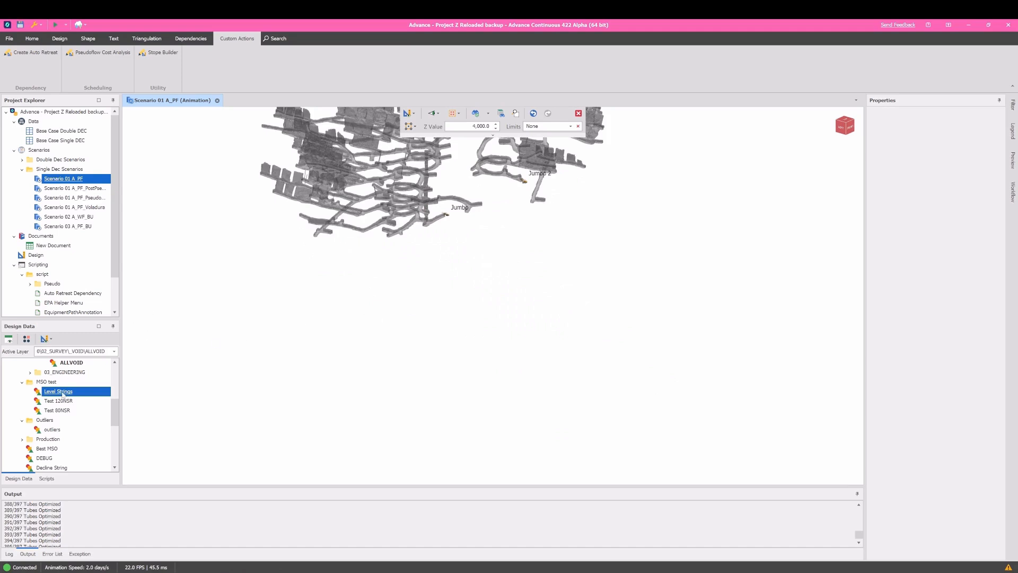
{"action": "double_click", "coordinate": [63, 392]}
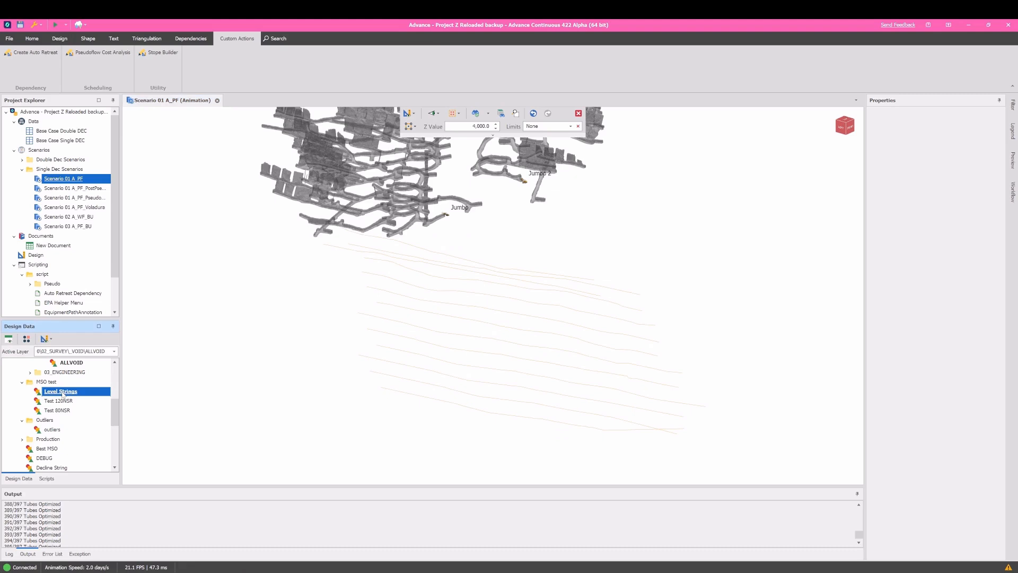
{"action": "scroll", "coordinate": [62, 393], "scroll_direction": "down", "scroll_amount": 6}
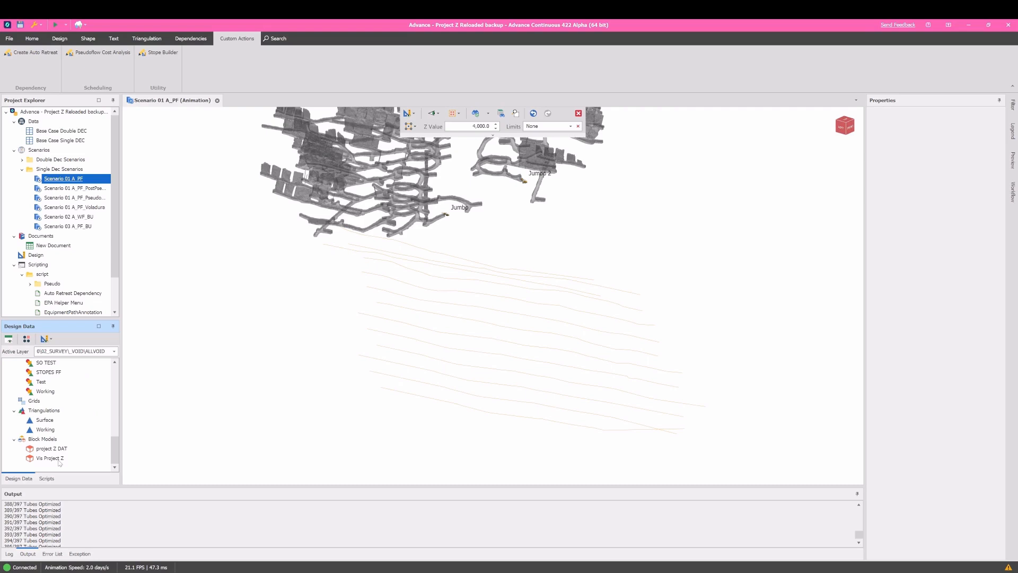
{"action": "double_click", "coordinate": [58, 459]}
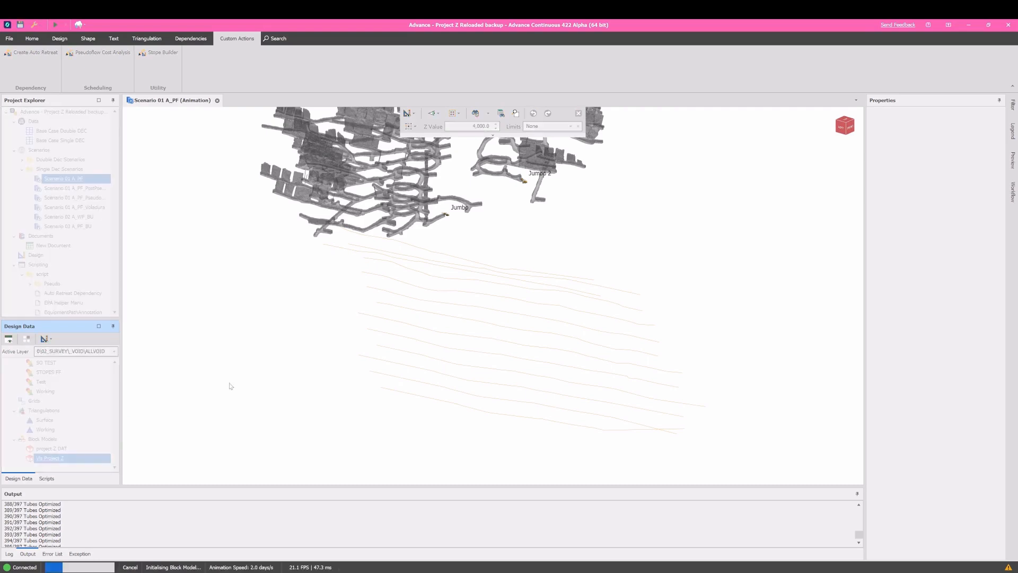
{"action": "middle_click_drag", "start_coordinate": [456, 254], "coordinate": [473, 300]}
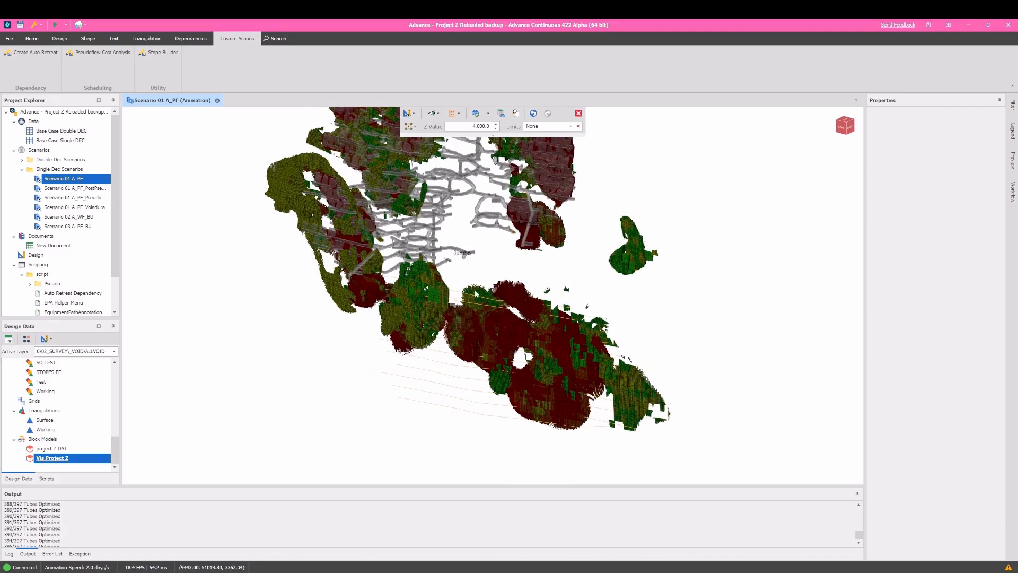
{"action": "middle_click_drag", "start_coordinate": [344, 321], "coordinate": [336, 298]}
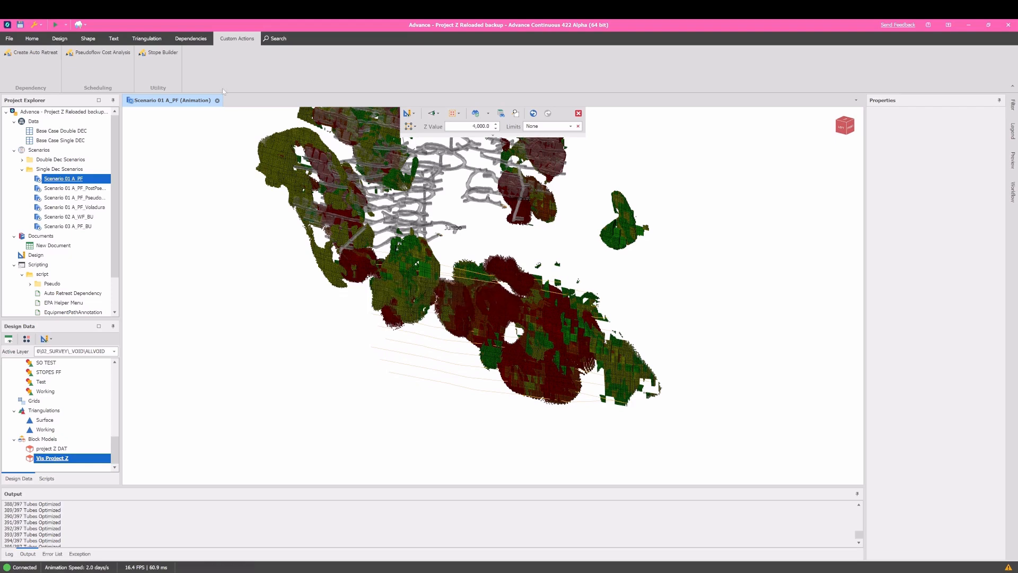
- Open the Stope Builder and set its output layer to MSO test\Test 80NSR, keeping project Z DAT as the block model
{"action": "left_click", "coordinate": [158, 55]}
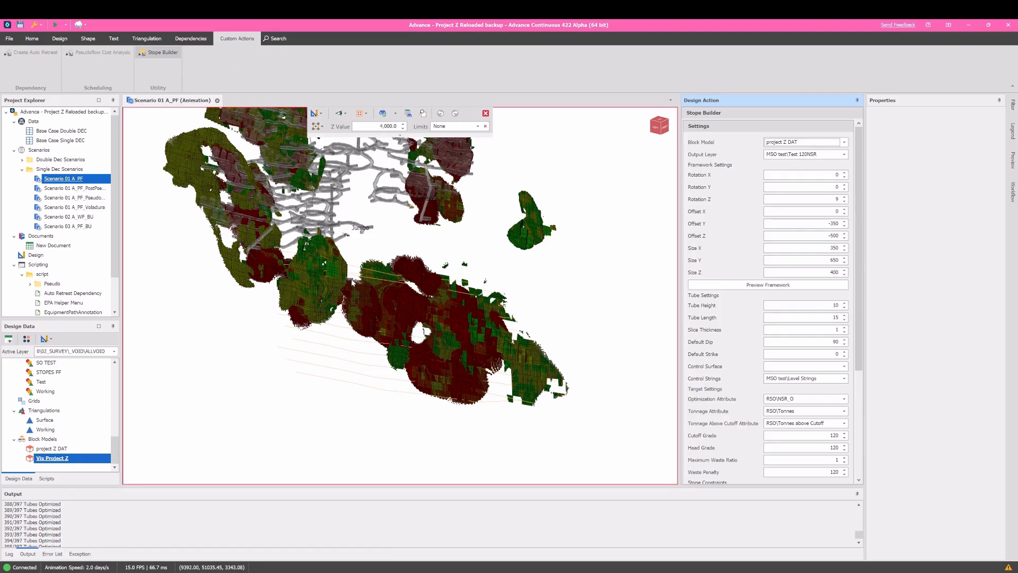
{"action": "middle_click_drag", "start_coordinate": [276, 272], "coordinate": [318, 247]}
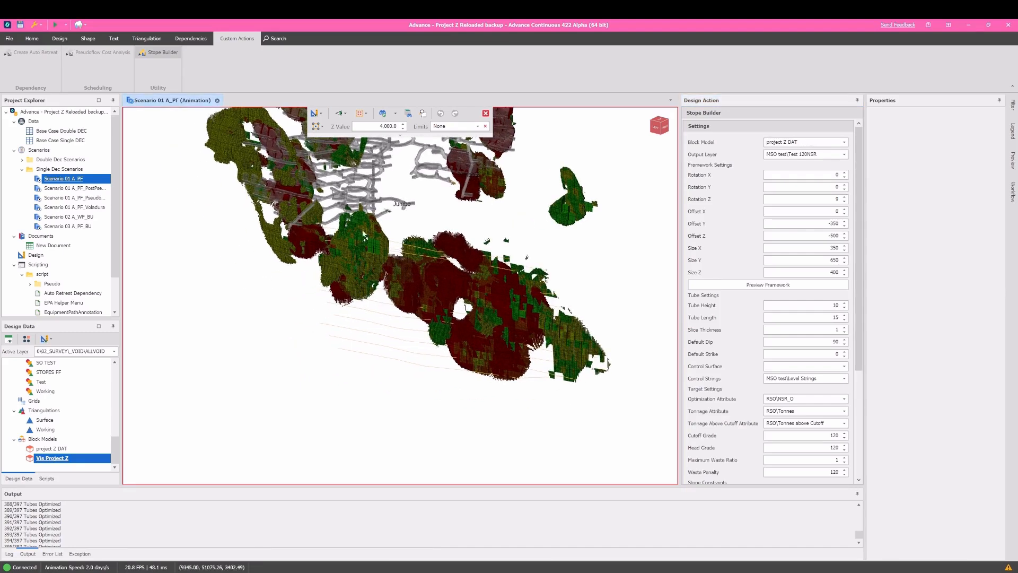
{"action": "scroll", "coordinate": [312, 212], "scroll_direction": "up", "scroll_amount": 2}
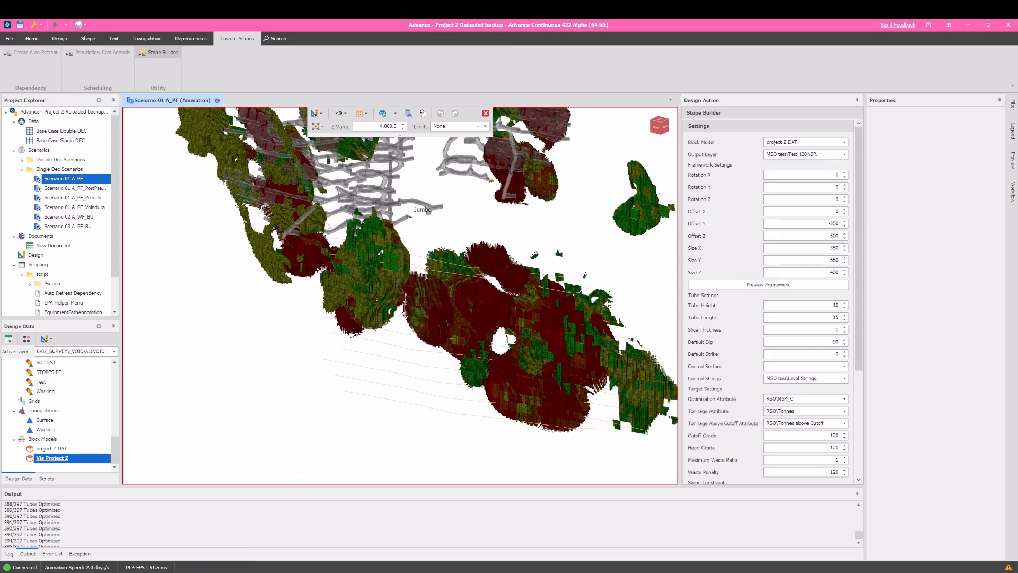
{"action": "scroll", "coordinate": [30, 424], "scroll_direction": "up", "scroll_amount": 2}
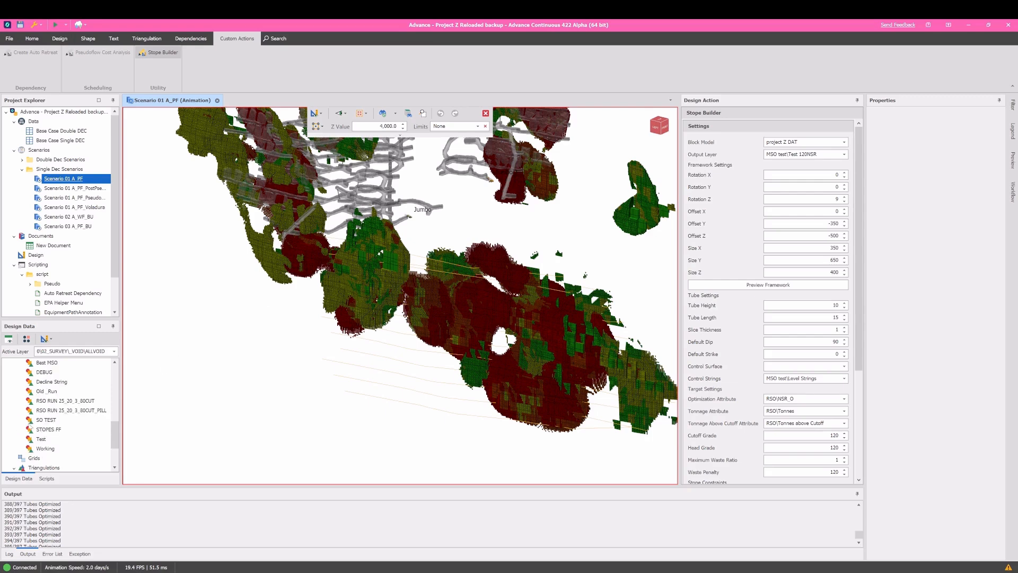
{"action": "scroll", "coordinate": [31, 428], "scroll_direction": "up", "scroll_amount": 1}
{"action": "scroll", "coordinate": [33, 419], "scroll_direction": "up", "scroll_amount": 2}
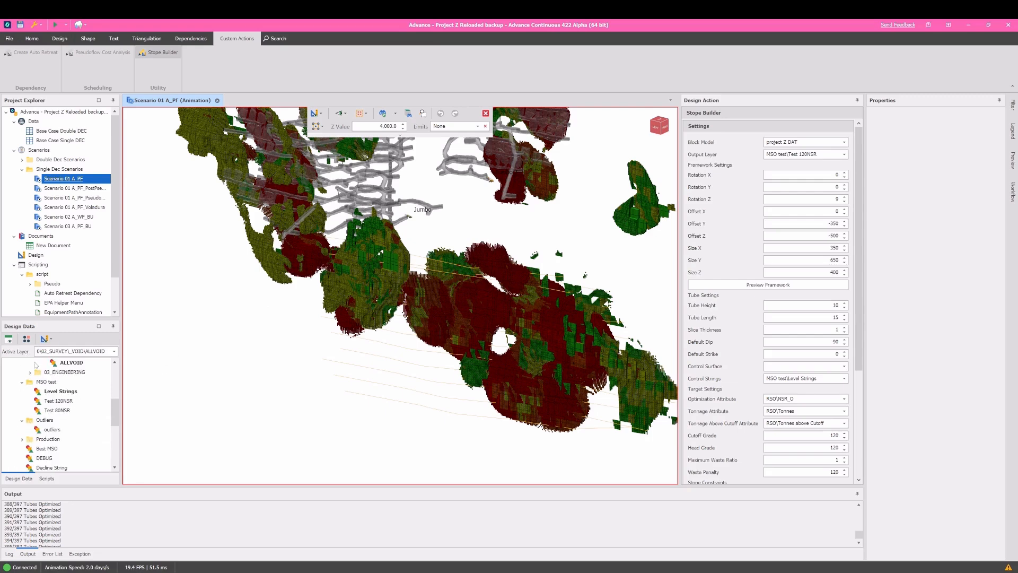
{"action": "scroll", "coordinate": [36, 365], "scroll_direction": "up", "scroll_amount": 3}
{"action": "scroll", "coordinate": [69, 394], "scroll_direction": "up", "scroll_amount": 2}
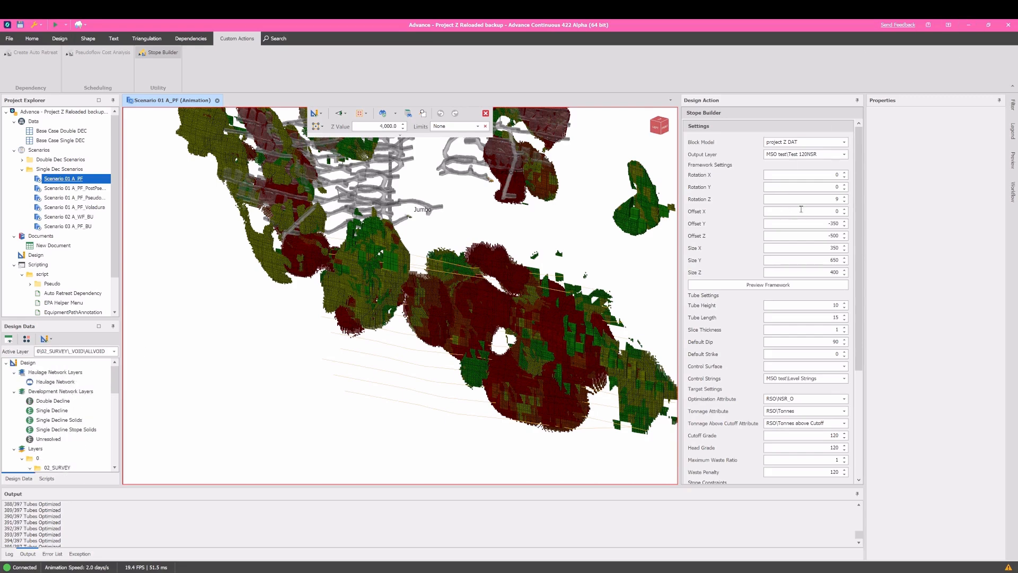
{"action": "left_click", "coordinate": [813, 143]}
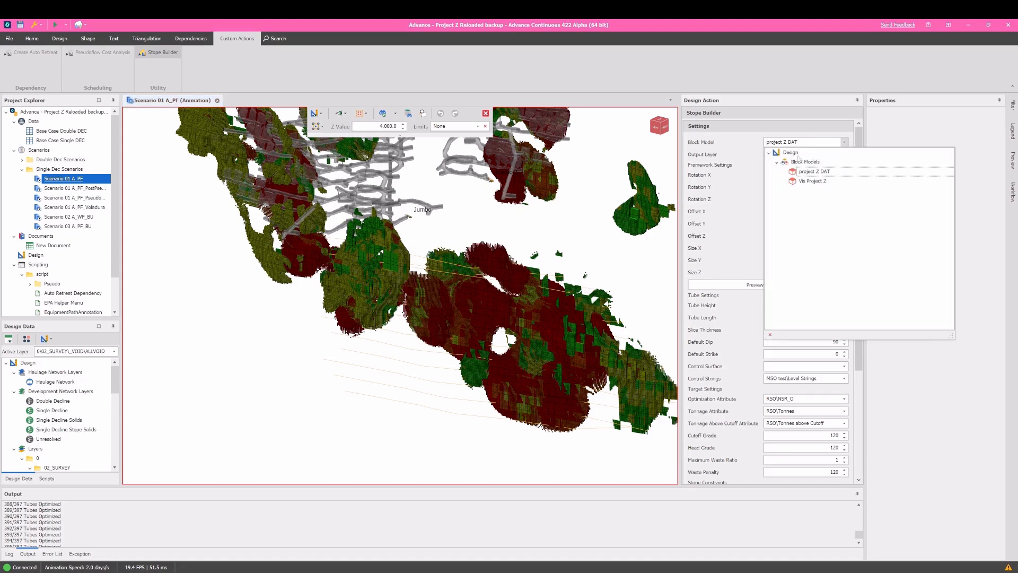
{"action": "left_click", "coordinate": [813, 144]}
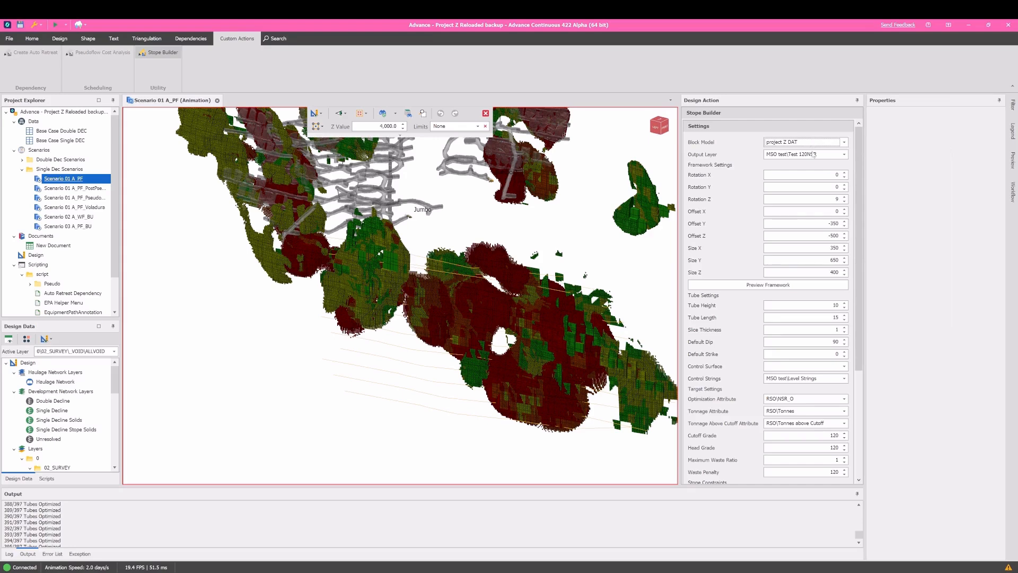
{"action": "left_click", "coordinate": [813, 155]}
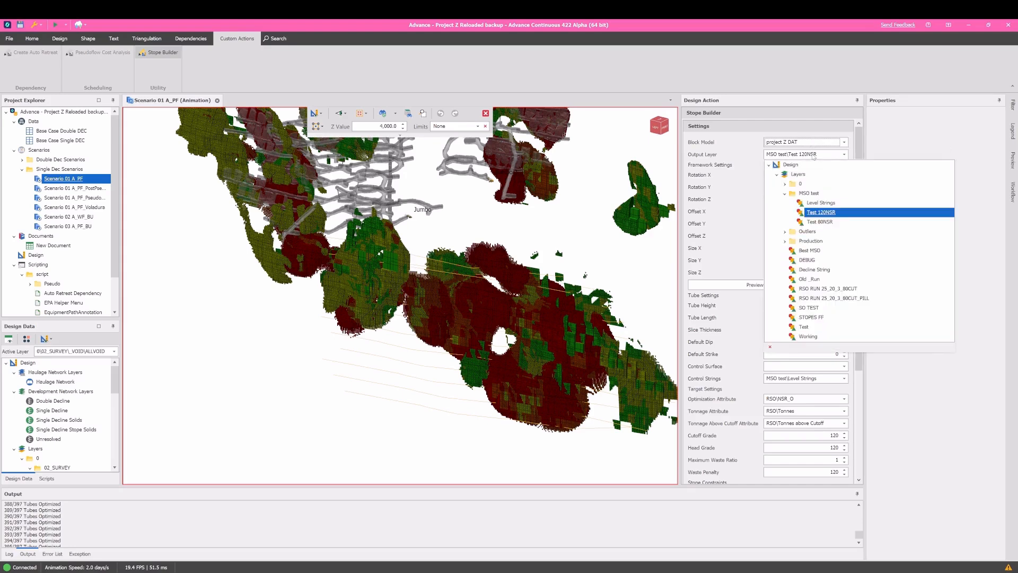
{"action": "left_click", "coordinate": [816, 223]}
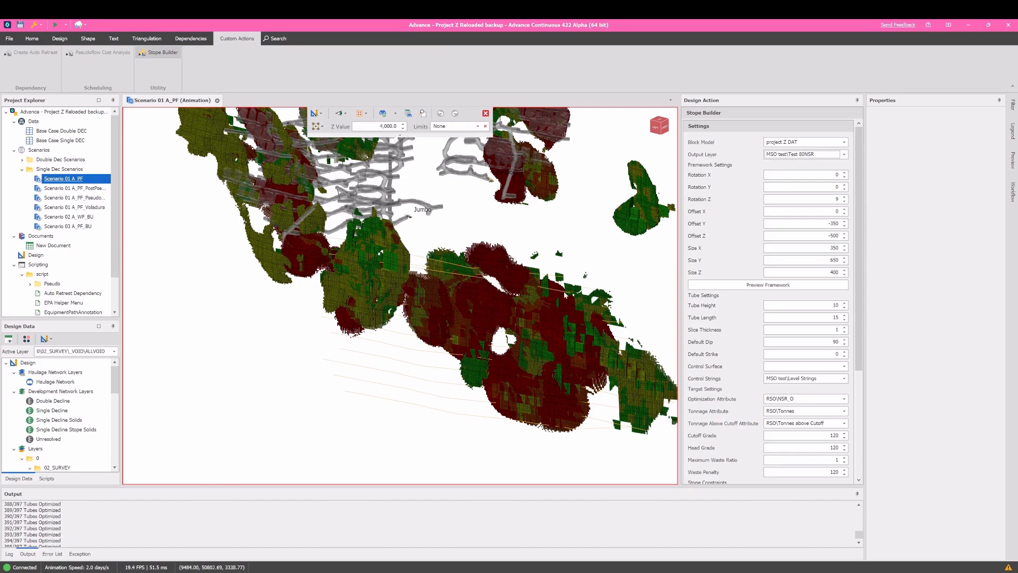
- Preview the stope framework over the block model and examine how the tube grid covers the orebody
{"action": "scroll", "coordinate": [550, 272], "scroll_direction": "down", "scroll_amount": 3}
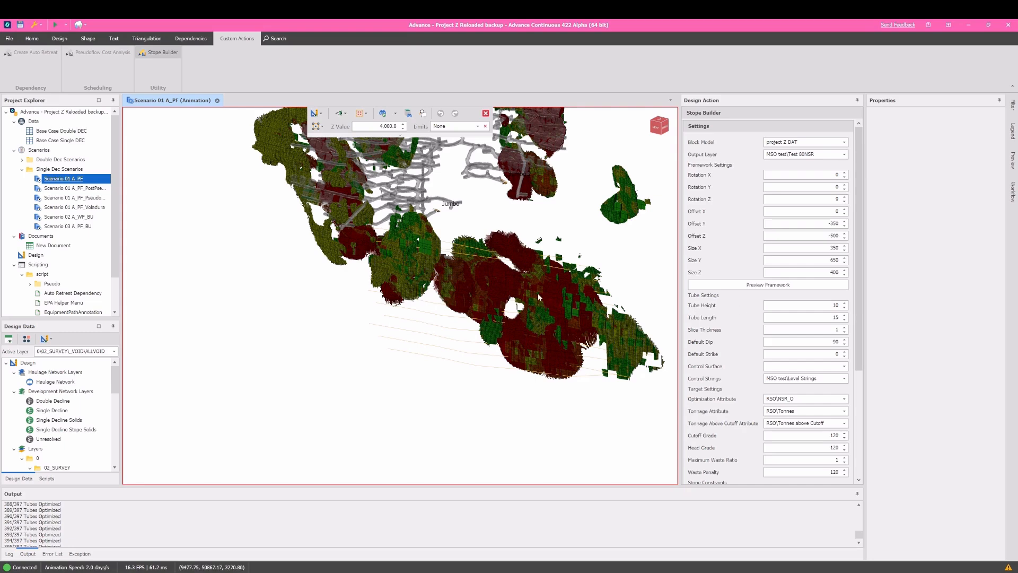
{"action": "mouse_move", "coordinate": [538, 296]}
{"action": "middle_click_drag", "start_coordinate": [531, 294], "coordinate": [530, 275]}
{"action": "scroll", "coordinate": [529, 275], "scroll_direction": "up", "scroll_amount": 3}
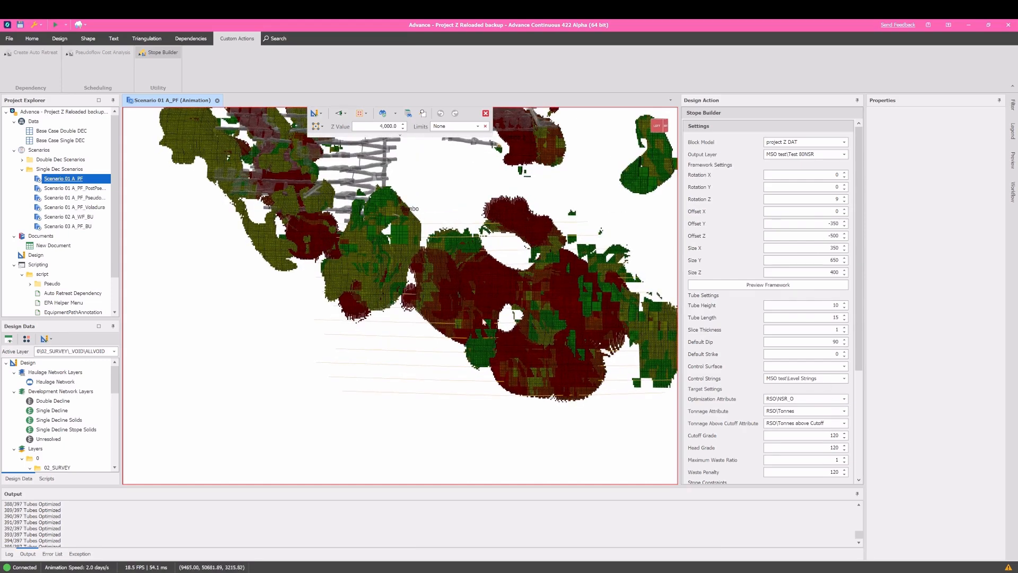
{"action": "middle_click_drag", "start_coordinate": [465, 372], "coordinate": [471, 370]}
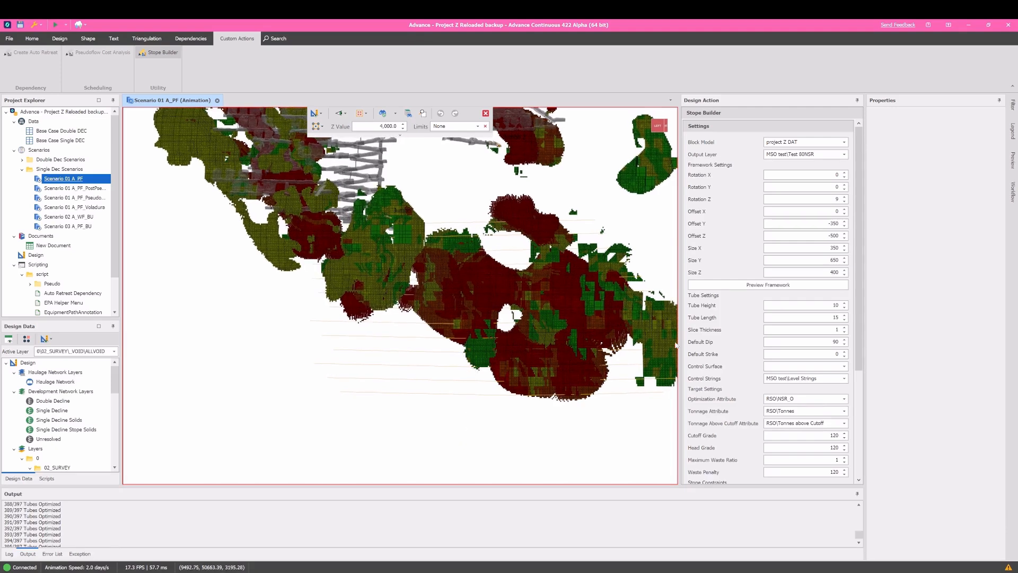
{"action": "left_click", "coordinate": [747, 286]}
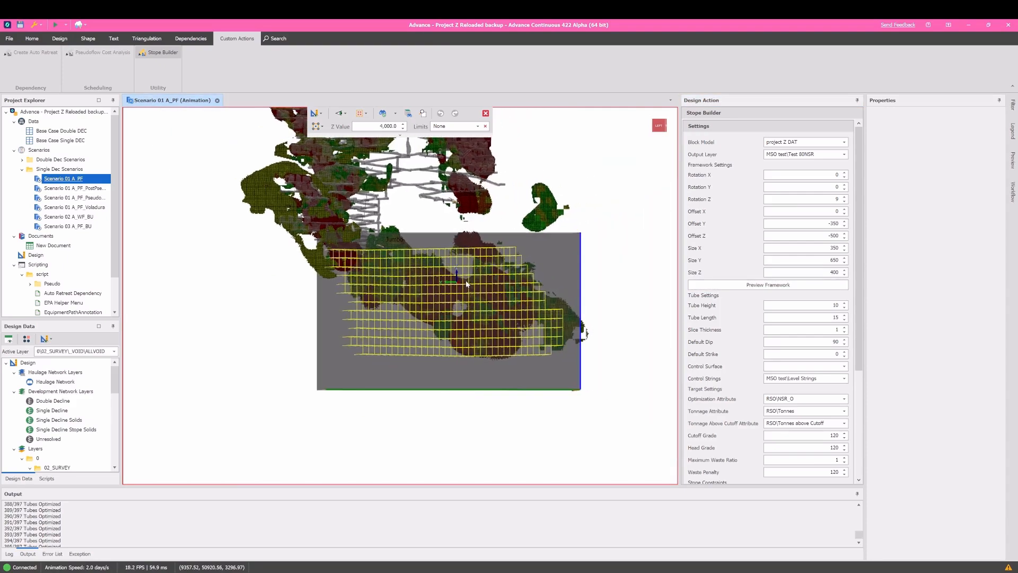
{"action": "scroll", "coordinate": [466, 284], "scroll_direction": "up", "scroll_amount": 4}
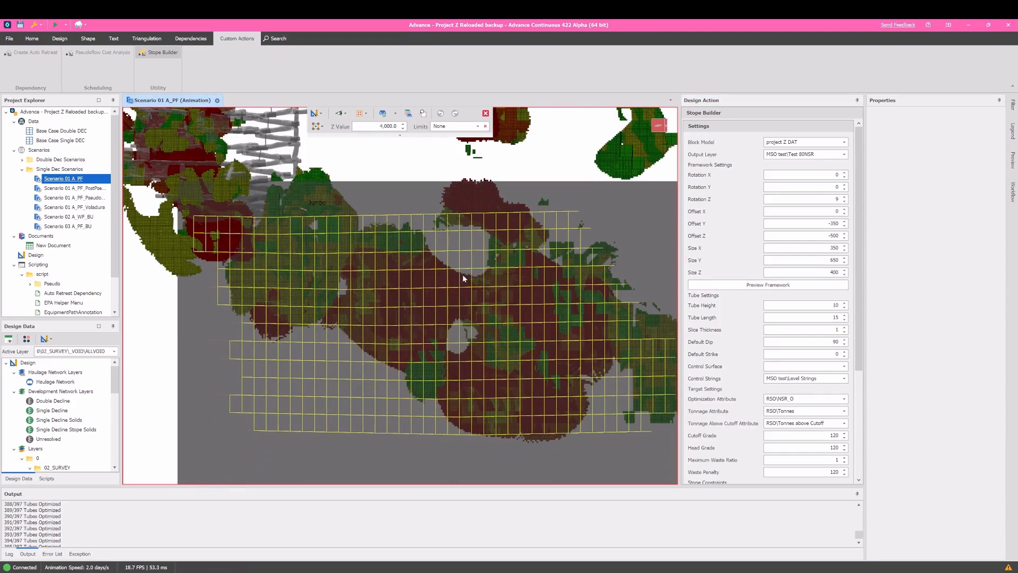
{"action": "scroll", "coordinate": [462, 275], "scroll_direction": "down", "scroll_amount": 2}
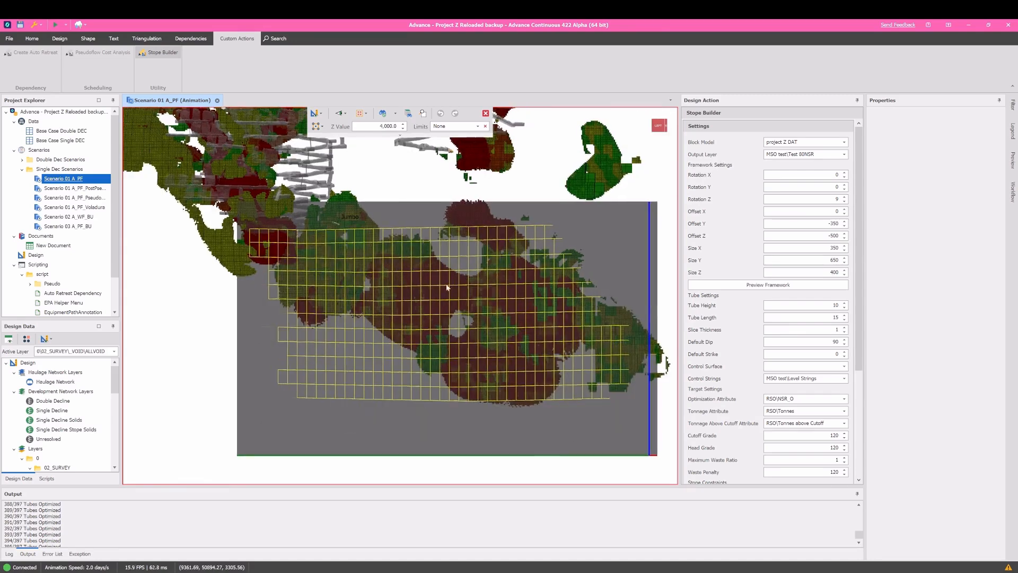
{"action": "middle_click_drag", "start_coordinate": [463, 274], "coordinate": [442, 283]}
{"action": "scroll", "coordinate": [361, 266], "scroll_direction": "up", "scroll_amount": 2}
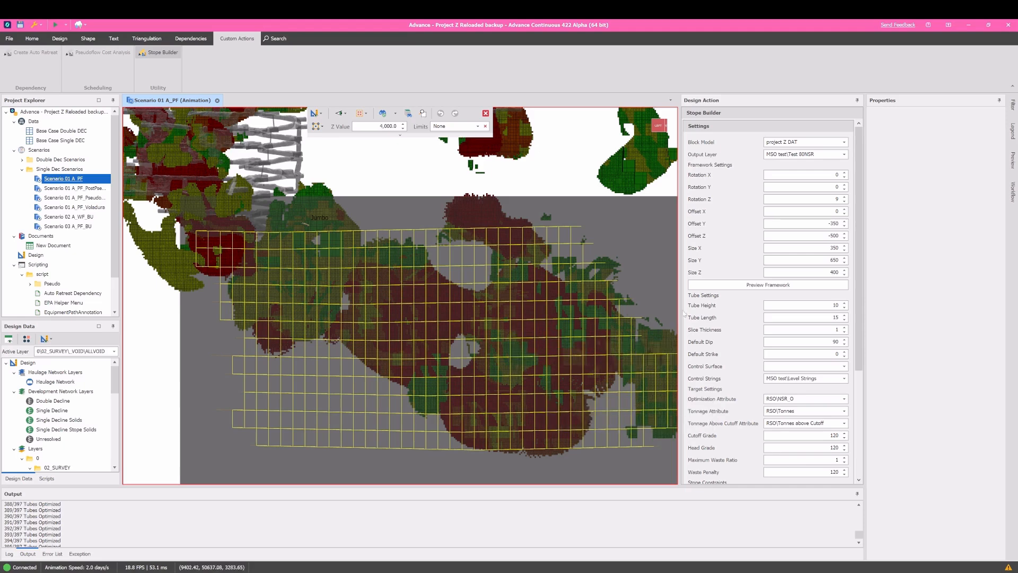
- Review the Stope Builder's target settings and stope constraints, and close it without applying
{"action": "scroll", "coordinate": [794, 344], "scroll_direction": "down", "scroll_amount": 2}
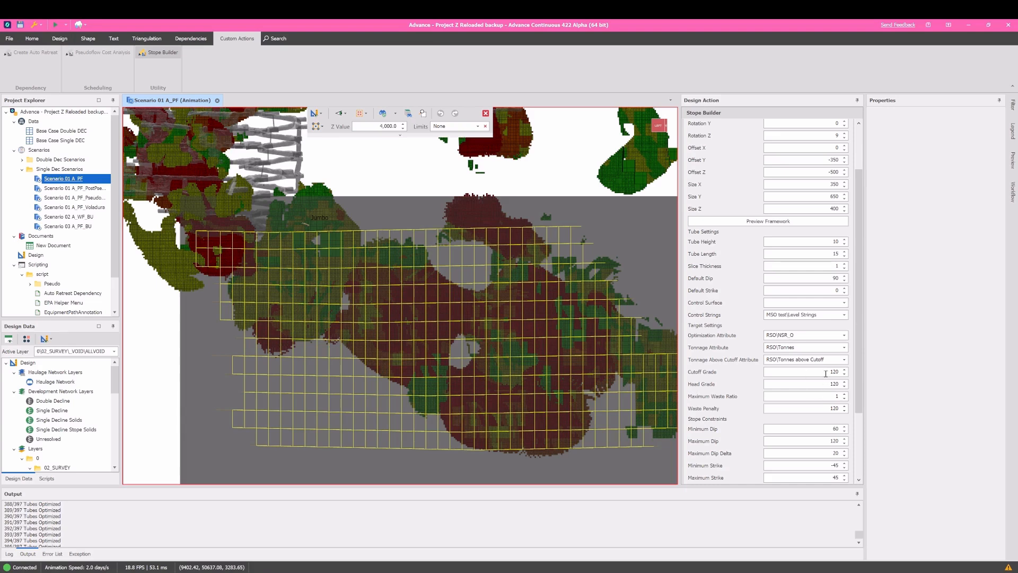
{"action": "middle_click_drag", "start_coordinate": [540, 321], "coordinate": [517, 320]}
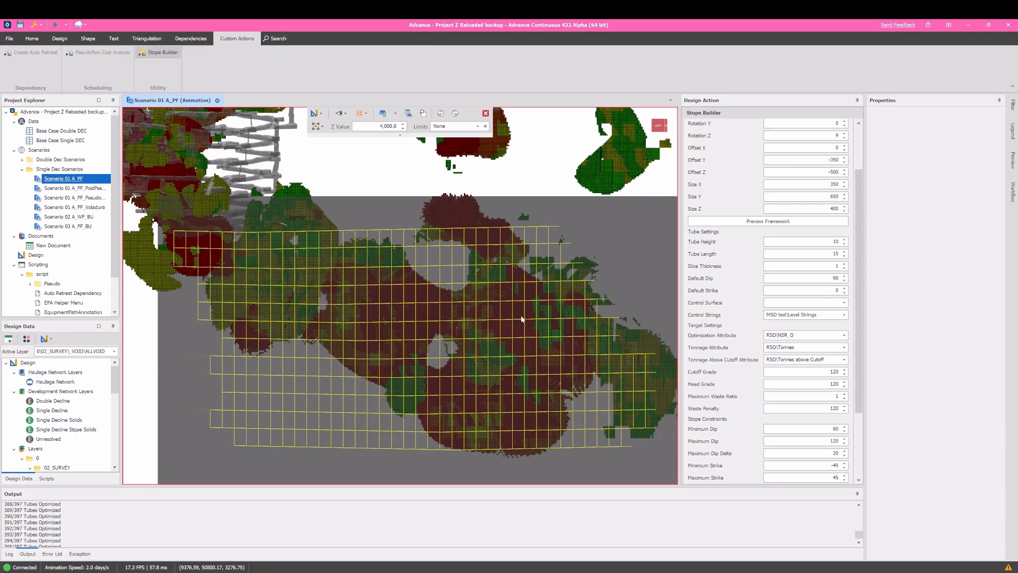
{"action": "scroll", "coordinate": [799, 366], "scroll_direction": "down", "scroll_amount": 1}
{"action": "scroll", "coordinate": [800, 366], "scroll_direction": "down", "scroll_amount": 1}
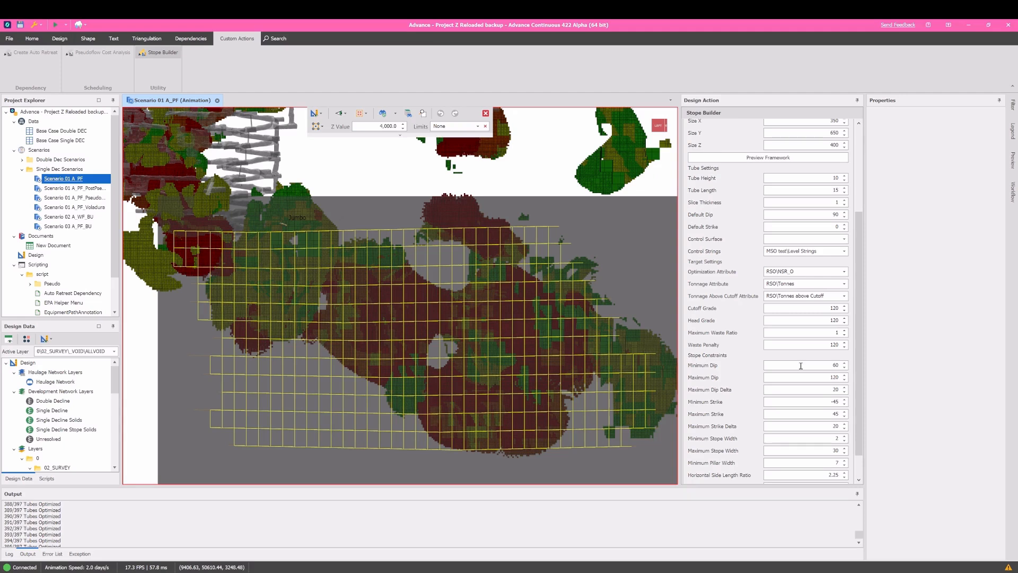
{"action": "scroll", "coordinate": [801, 366], "scroll_direction": "down", "scroll_amount": 1}
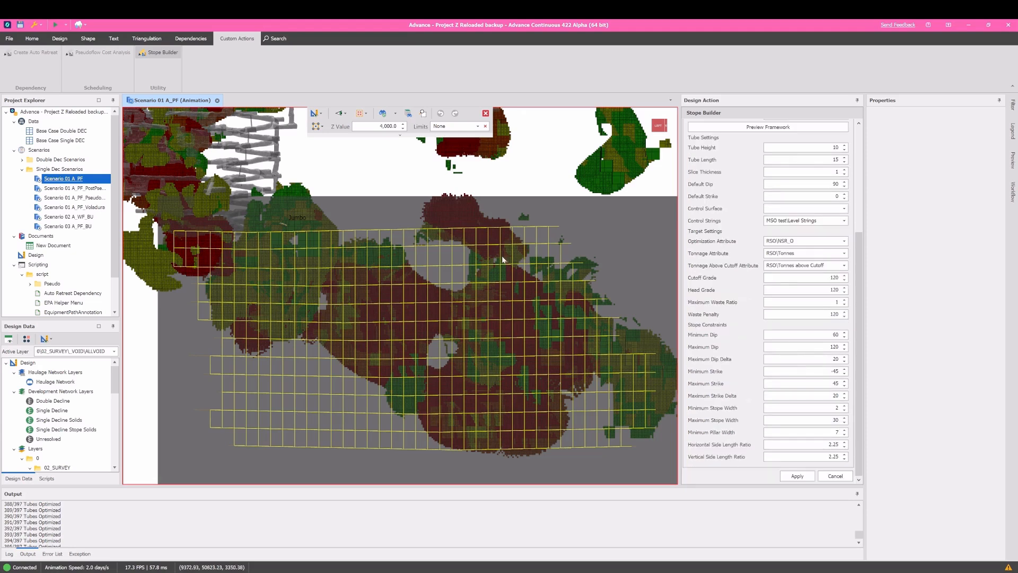
{"action": "key", "text": "Escape"}
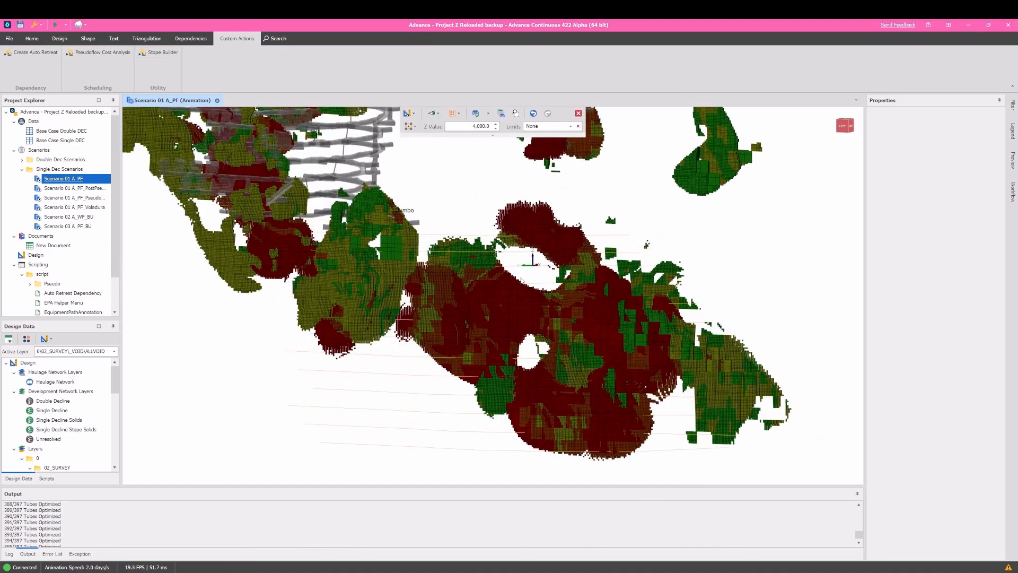
- Hide the Vis Project Z block model from the animation view
{"action": "scroll", "coordinate": [61, 406], "scroll_direction": "down", "scroll_amount": 1}
{"action": "scroll", "coordinate": [61, 406], "scroll_direction": "down", "scroll_amount": 3}
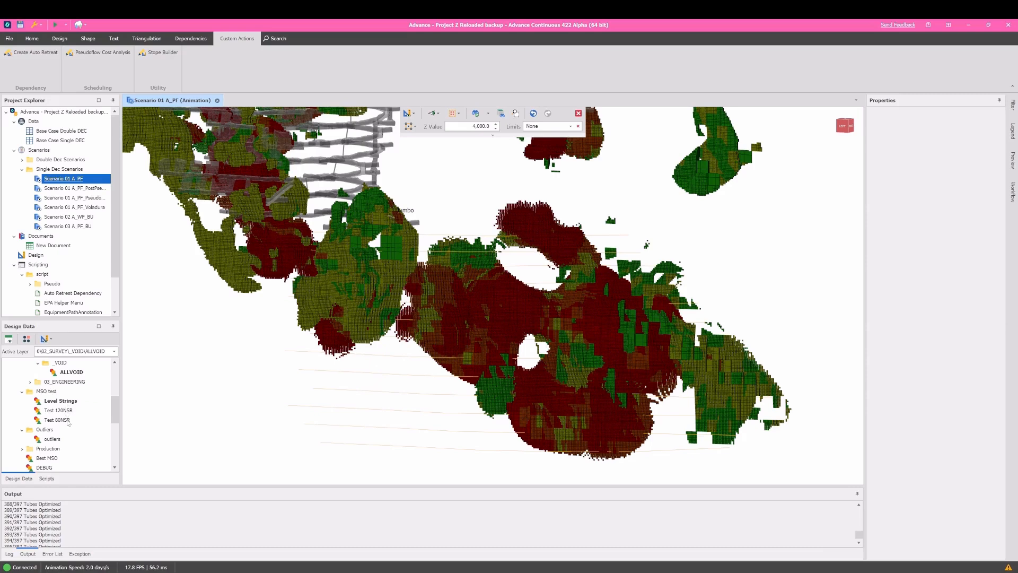
{"action": "middle_click_drag", "start_coordinate": [401, 327], "coordinate": [425, 289]}
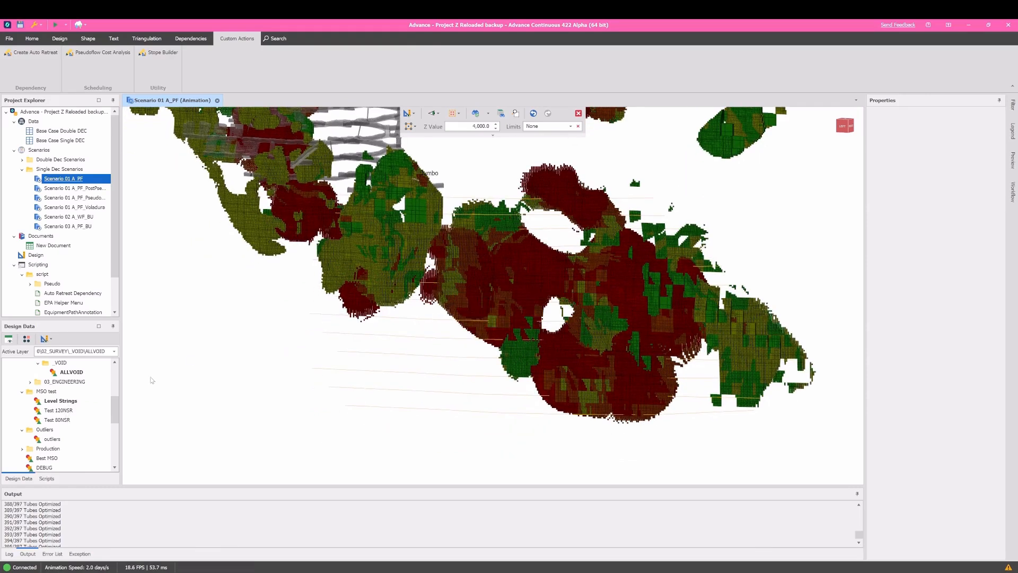
{"action": "scroll", "coordinate": [46, 423], "scroll_direction": "down", "scroll_amount": 6}
{"action": "double_click", "coordinate": [57, 469]}
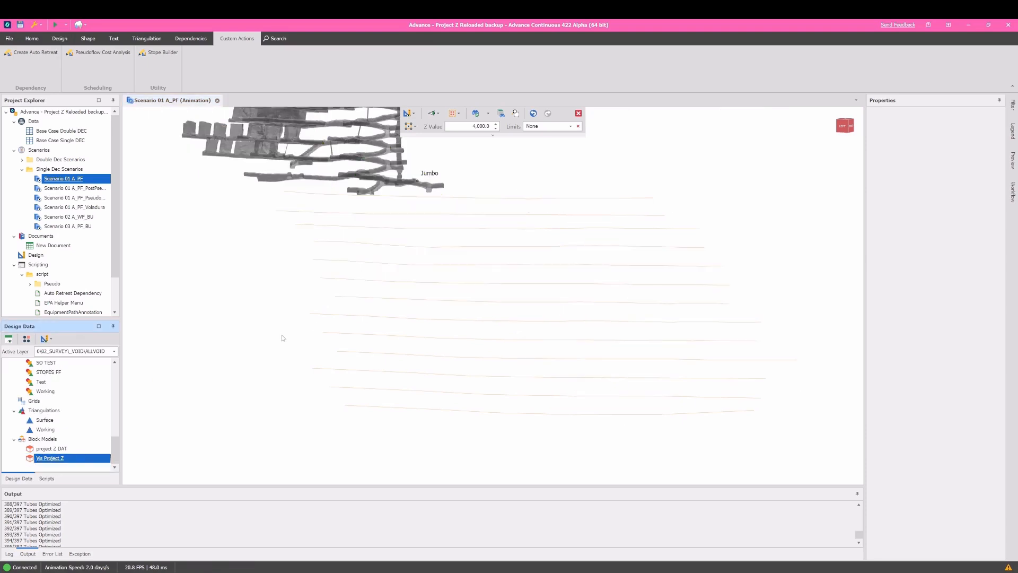
- Display the Test 80NSR layer and inspect its stope shapes against the level strings
{"action": "scroll", "coordinate": [62, 414], "scroll_direction": "up", "scroll_amount": 5}
{"action": "left_click", "coordinate": [63, 411]}
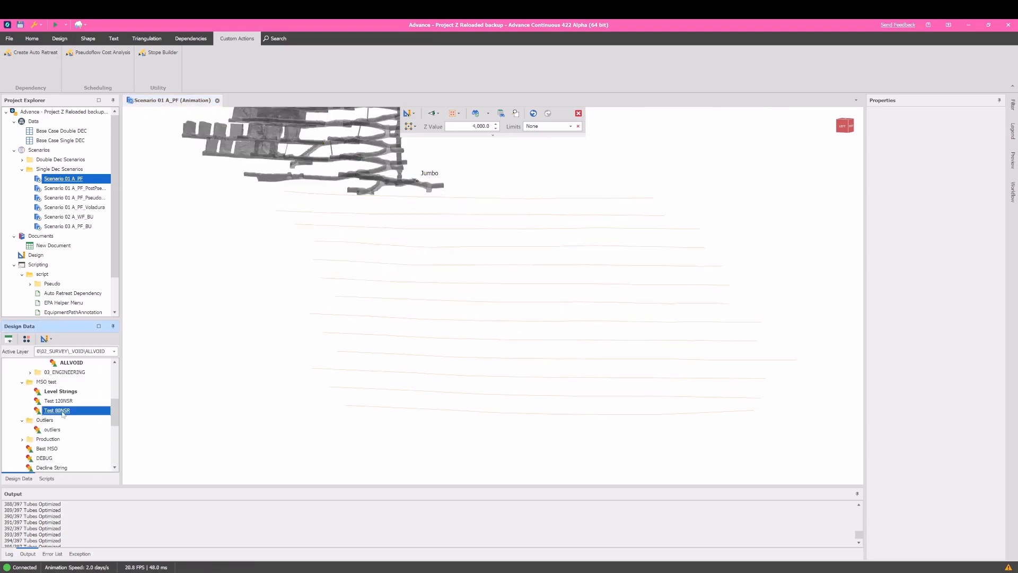
{"action": "double_click", "coordinate": [63, 413]}
{"action": "mouse_move", "coordinate": [432, 264]}
{"action": "middle_mouse_down"}
{"action": "mouse_move", "coordinate": [407, 264]}
{"action": "mouse_move", "coordinate": [423, 268]}
{"action": "mouse_move", "coordinate": [422, 257]}
{"action": "mouse_move", "coordinate": [514, 227]}
{"action": "middle_mouse_up"}
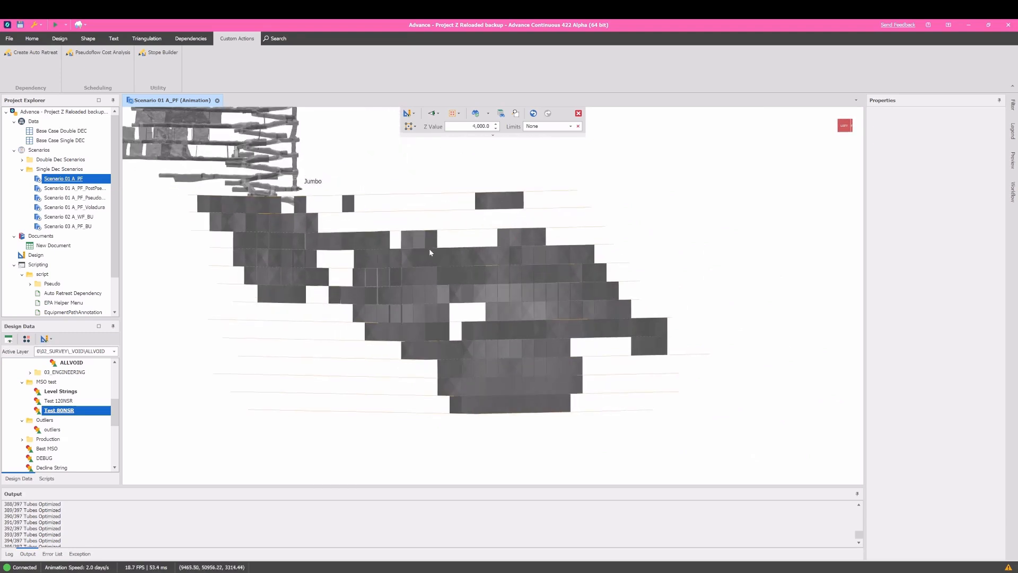
{"action": "mouse_move", "coordinate": [410, 257]}
{"action": "middle_mouse_down"}
{"action": "mouse_move", "coordinate": [374, 273]}
{"action": "mouse_move", "coordinate": [402, 267]}
{"action": "mouse_move", "coordinate": [405, 253]}
{"action": "middle_mouse_up"}
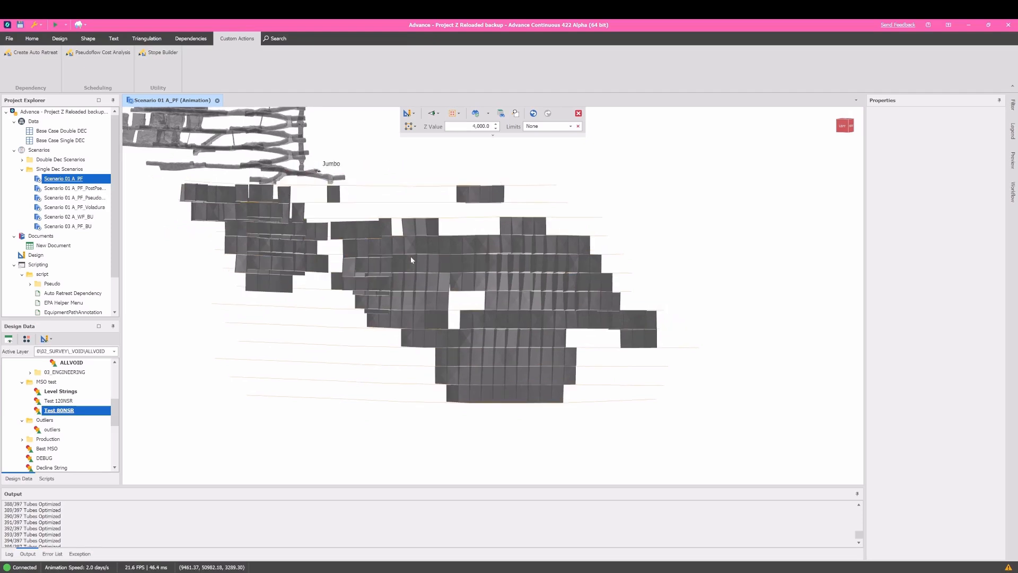
- Display the Vis Project Z block model and inspect how the Test 80NSR stope shapes fit its blocks
{"action": "scroll", "coordinate": [51, 442], "scroll_direction": "down", "scroll_amount": 5}
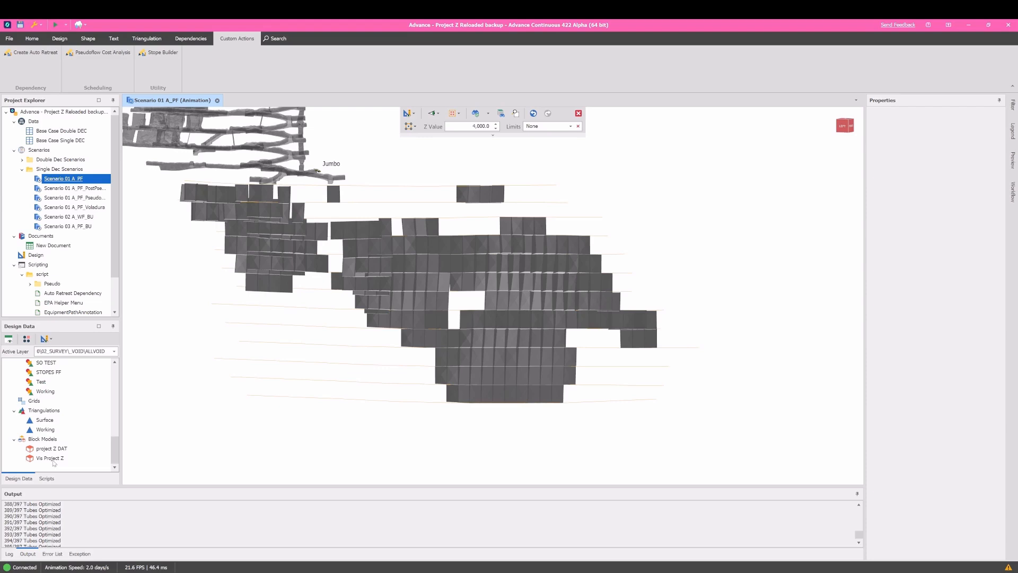
{"action": "double_click", "coordinate": [53, 459]}
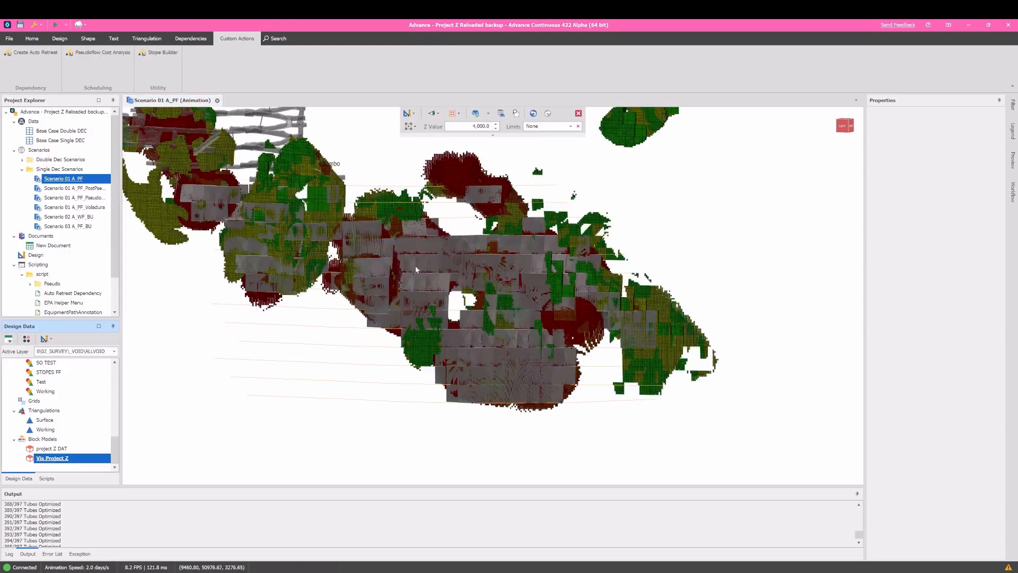
{"action": "scroll", "coordinate": [408, 271], "scroll_direction": "up", "scroll_amount": 5}
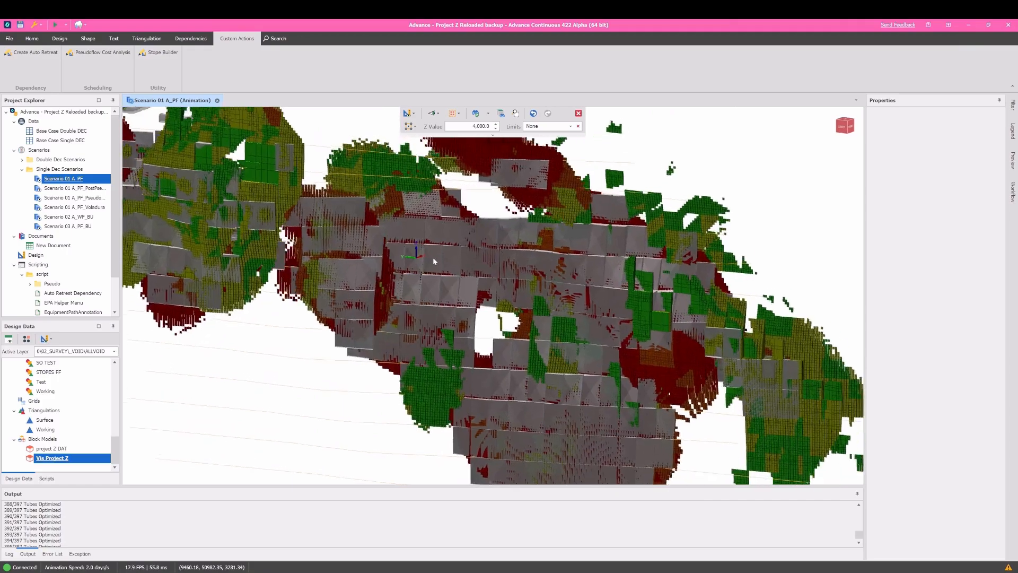
{"action": "mouse_move", "coordinate": [410, 265]}
{"action": "middle_mouse_down"}
{"action": "mouse_move", "coordinate": [357, 257]}
{"action": "mouse_move", "coordinate": [416, 260]}
{"action": "middle_mouse_up"}
{"action": "scroll", "coordinate": [444, 260], "scroll_direction": "up", "scroll_amount": 5}
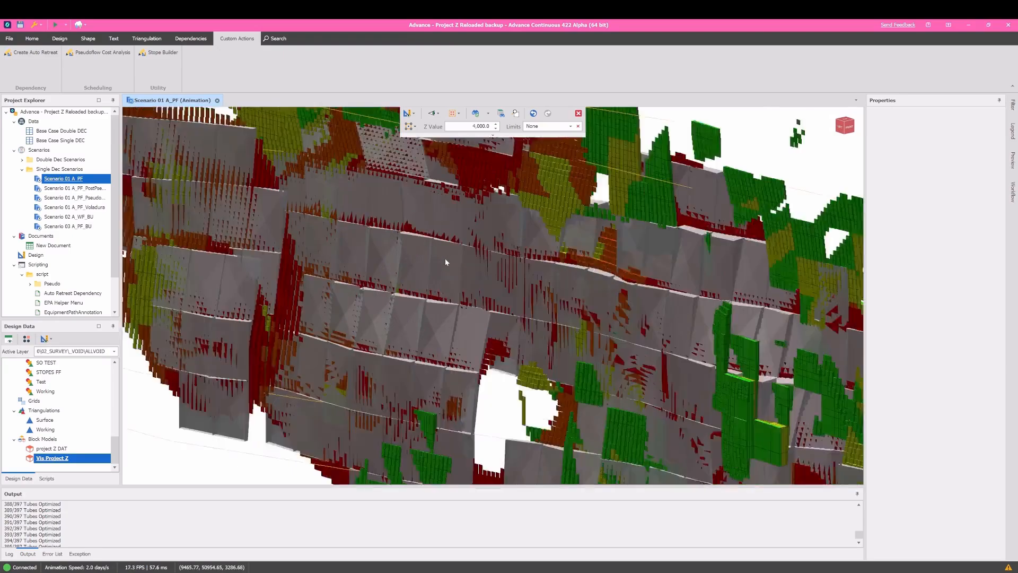
- Create a sectional view cutting across the orebody, defining the section line from a plan view of the stopes
{"action": "scroll", "coordinate": [456, 262], "scroll_direction": "down", "scroll_amount": 4}
{"action": "middle_click_drag", "start_coordinate": [480, 271], "coordinate": [443, 275]}
{"action": "scroll", "coordinate": [440, 266], "scroll_direction": "down", "scroll_amount": 8}
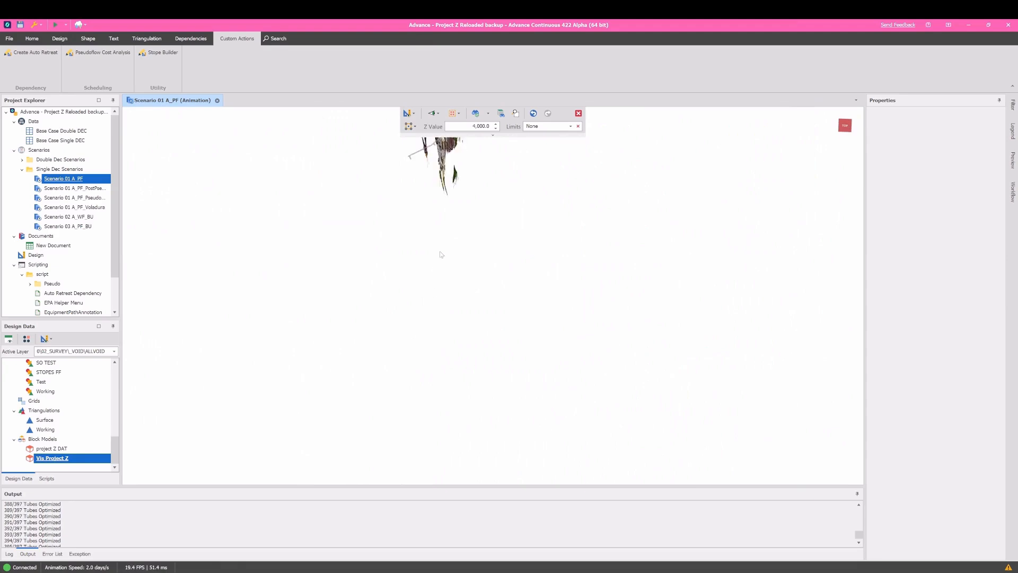
{"action": "scroll", "coordinate": [429, 270], "scroll_direction": "up", "scroll_amount": 8}
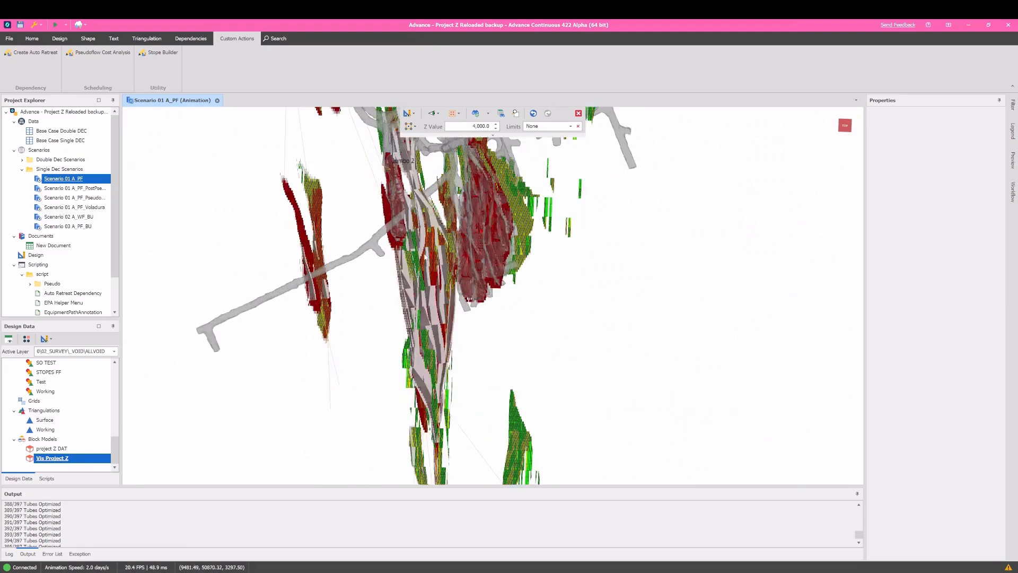
{"action": "middle_click_drag", "start_coordinate": [423, 269], "coordinate": [429, 258]}
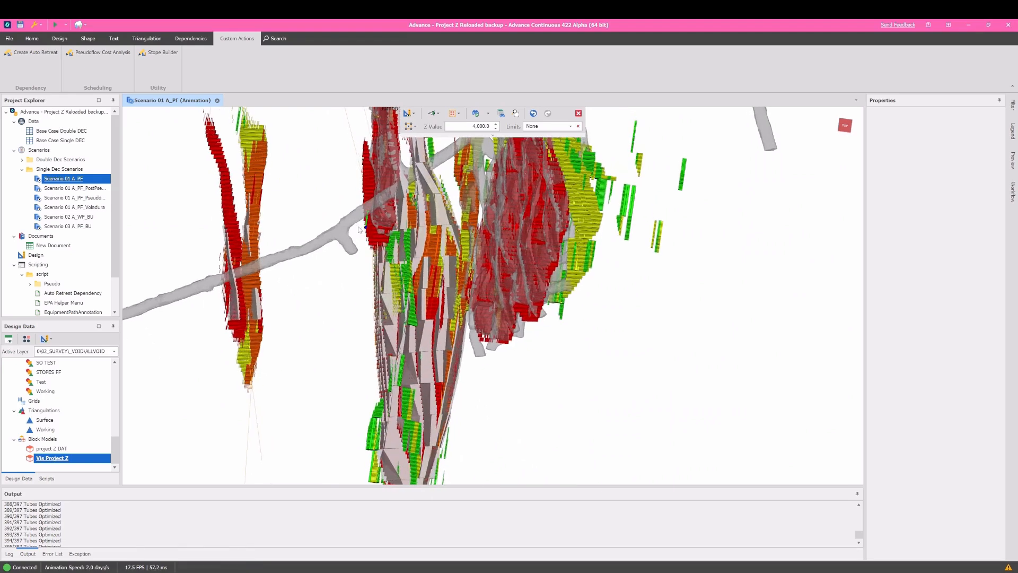
{"action": "scroll", "coordinate": [429, 258], "scroll_direction": "up", "scroll_amount": 4}
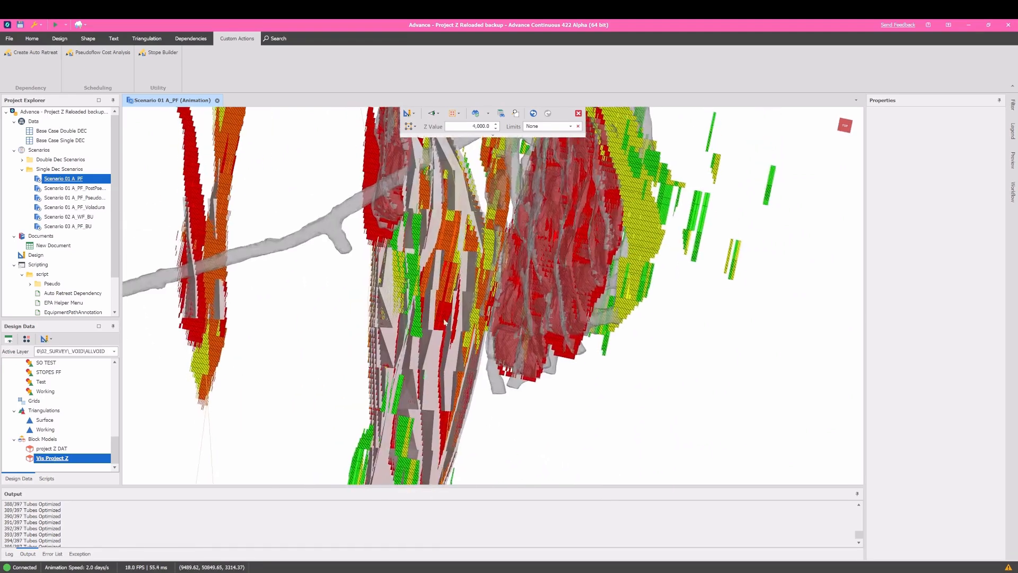
{"action": "left_click", "coordinate": [50, 42]}
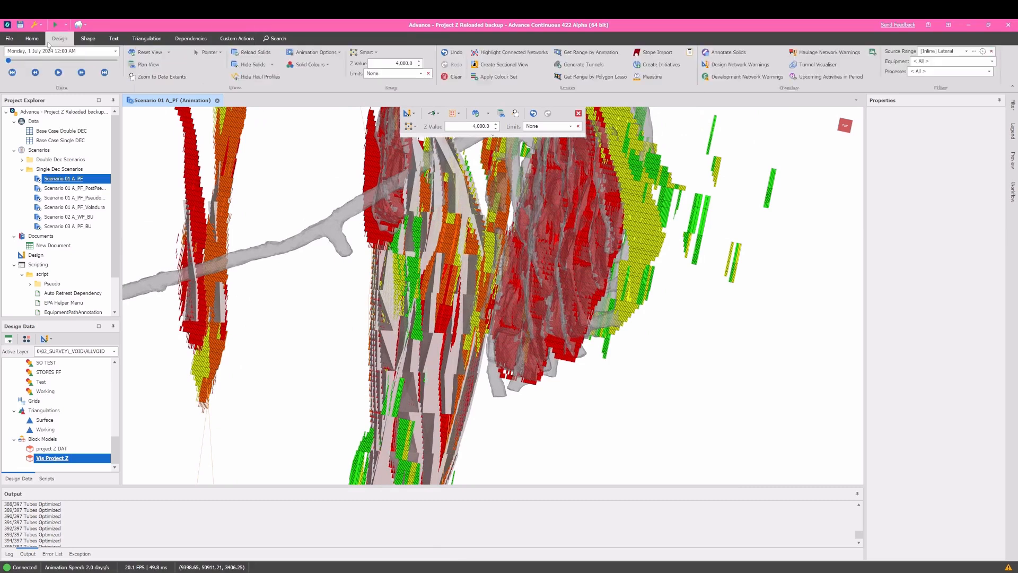
{"action": "left_click", "coordinate": [521, 64]}
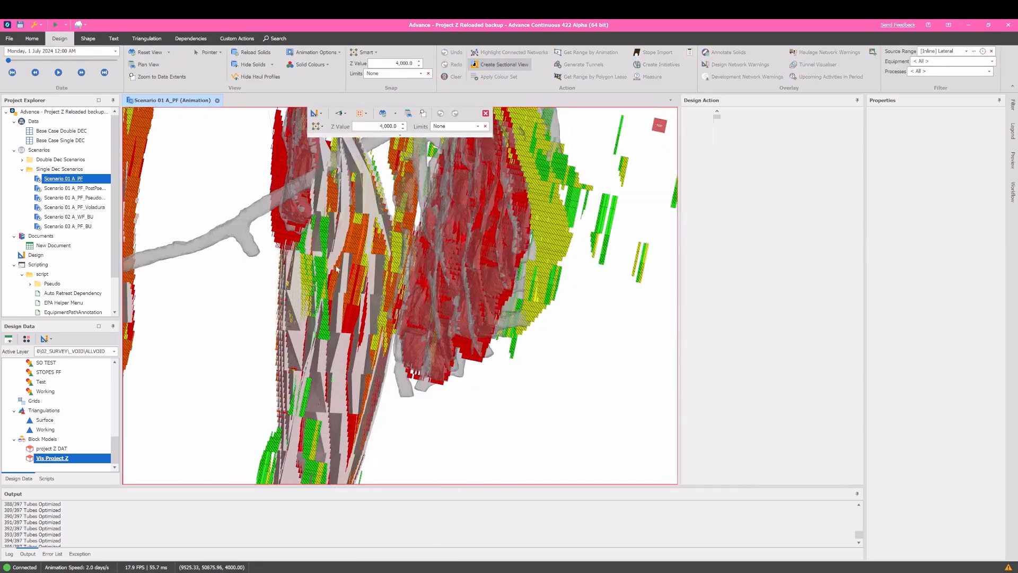
{"action": "left_click", "coordinate": [410, 287]}
{"action": "left_click", "coordinate": [805, 234]}
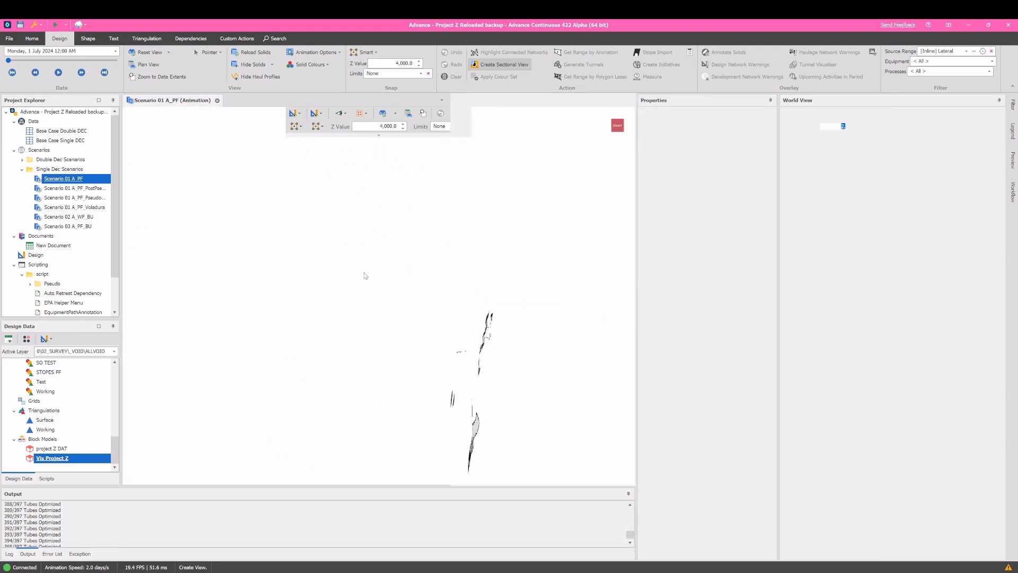
- Select all elements of the Test 80NSR layer to highlight the stope outlines in the section
{"action": "scroll", "coordinate": [470, 390], "scroll_direction": "up", "scroll_amount": 4}
{"action": "middle_click_drag", "start_coordinate": [472, 392], "coordinate": [462, 262]}
{"action": "scroll", "coordinate": [76, 407], "scroll_direction": "up", "scroll_amount": 7}
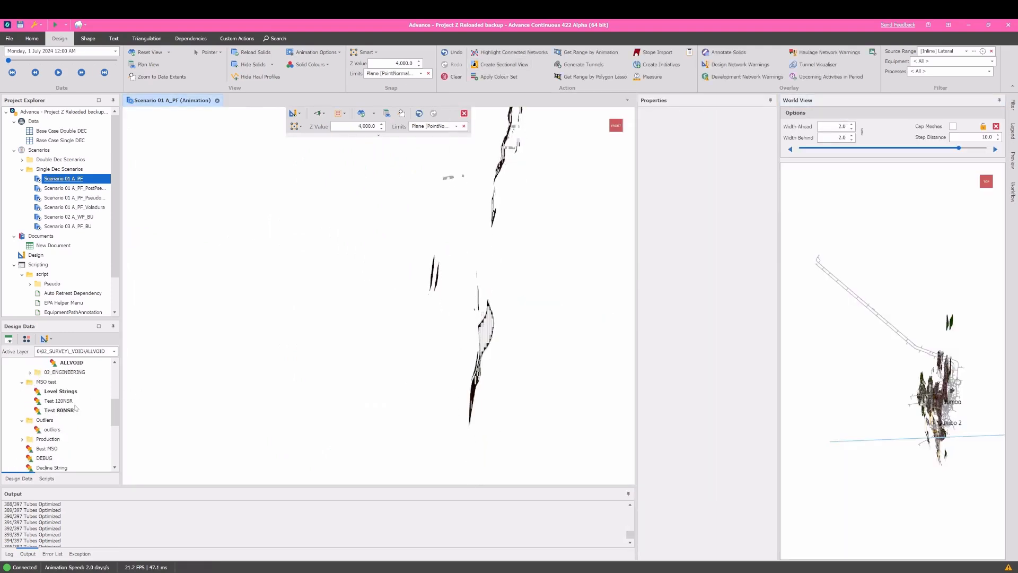
{"action": "scroll", "coordinate": [67, 404], "scroll_direction": "up", "scroll_amount": 2}
{"action": "scroll", "coordinate": [76, 448], "scroll_direction": "down", "scroll_amount": 3}
{"action": "right_click", "coordinate": [71, 411]}
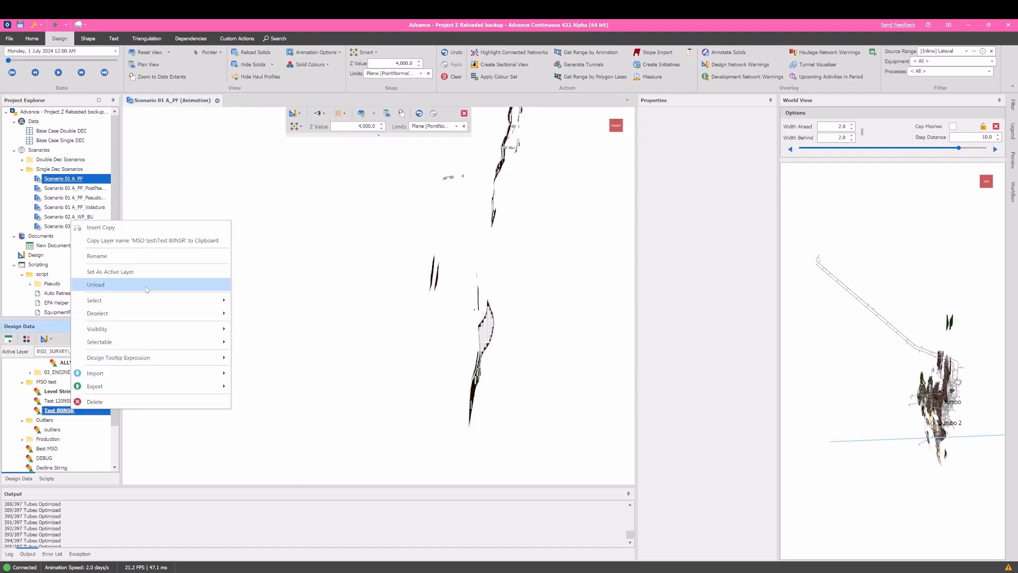
{"action": "left_click", "coordinate": [271, 300]}
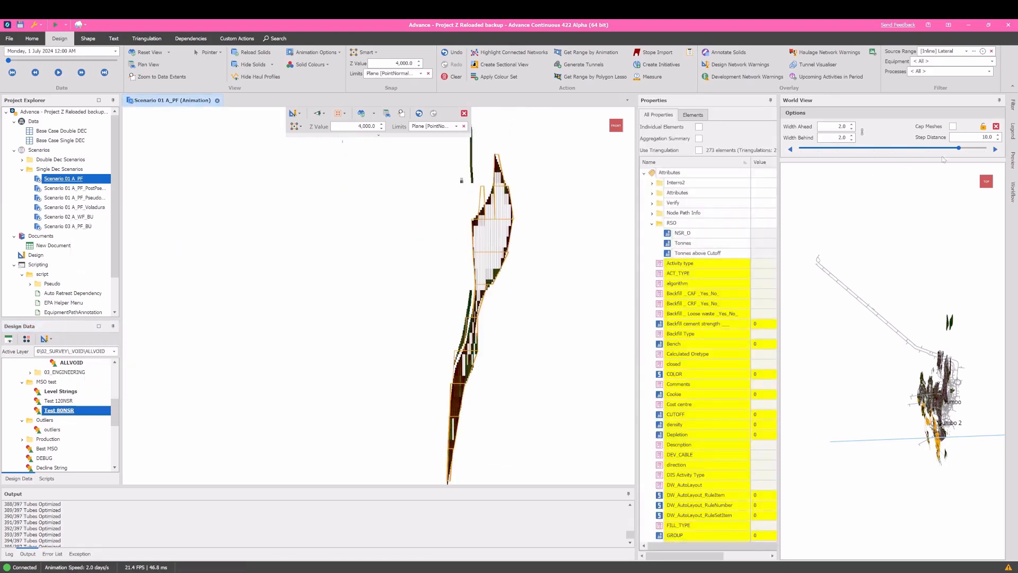
- Move the section plane along the orebody to compare the highlighted 80NSR stopes with the block model, and close the sectional view
{"action": "left_click_drag", "start_coordinate": [959, 149], "coordinate": [956, 149]}
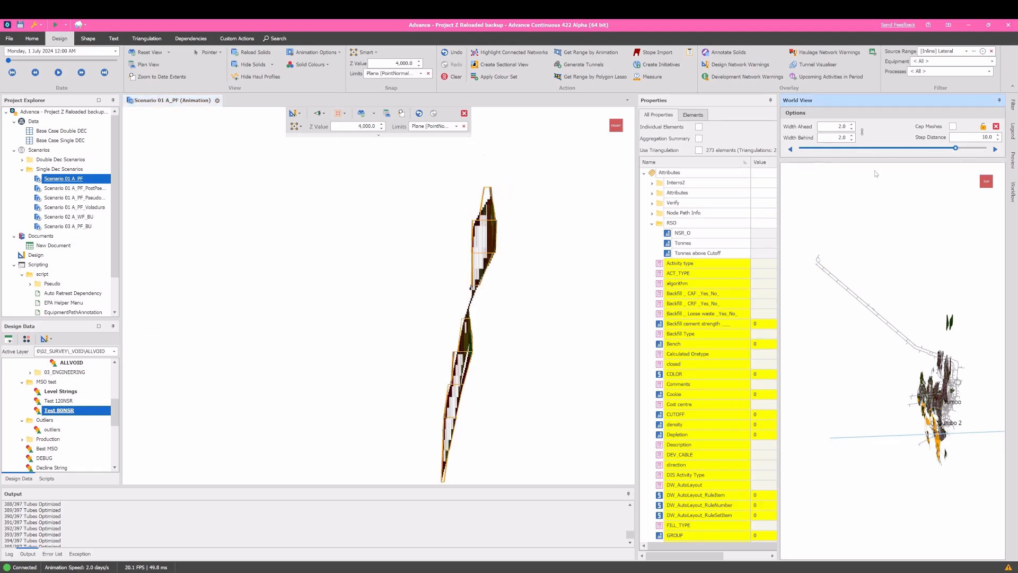
{"action": "scroll", "coordinate": [506, 227], "scroll_direction": "up", "scroll_amount": 4}
{"action": "middle_click_drag", "start_coordinate": [380, 398], "coordinate": [420, 190]}
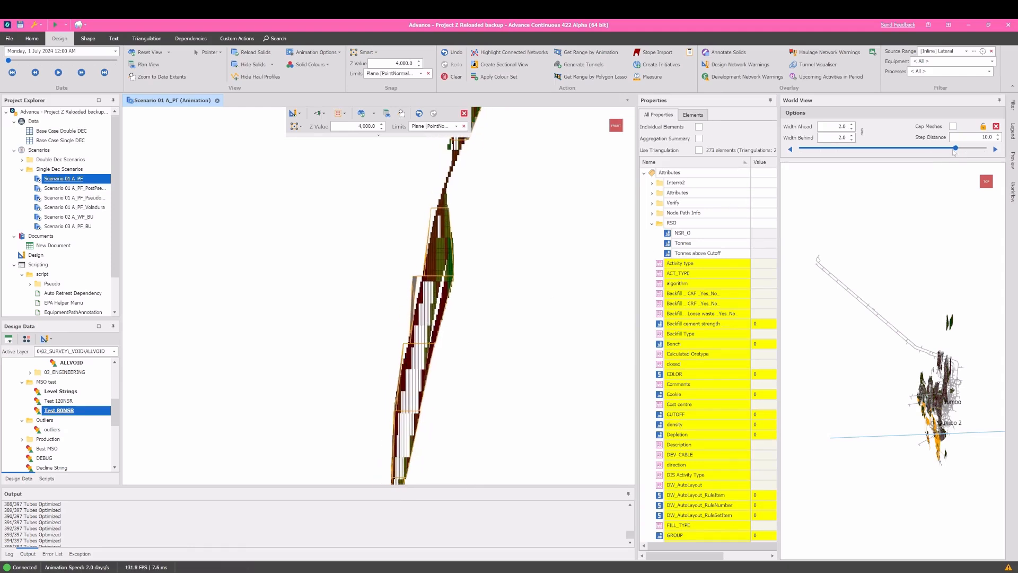
{"action": "left_click_drag", "start_coordinate": [954, 150], "coordinate": [951, 151]}
{"action": "middle_click_drag", "start_coordinate": [390, 200], "coordinate": [400, 287]}
{"action": "scroll", "coordinate": [404, 241], "scroll_direction": "down", "scroll_amount": 2}
{"action": "middle_click_drag", "start_coordinate": [404, 242], "coordinate": [409, 331]}
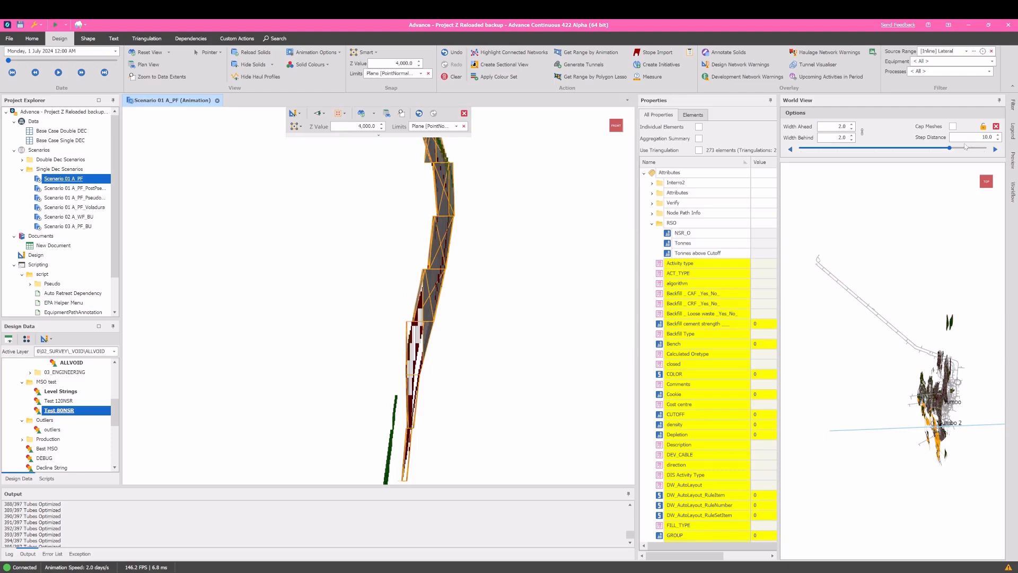
{"action": "left_click_drag", "start_coordinate": [952, 152], "coordinate": [946, 149]}
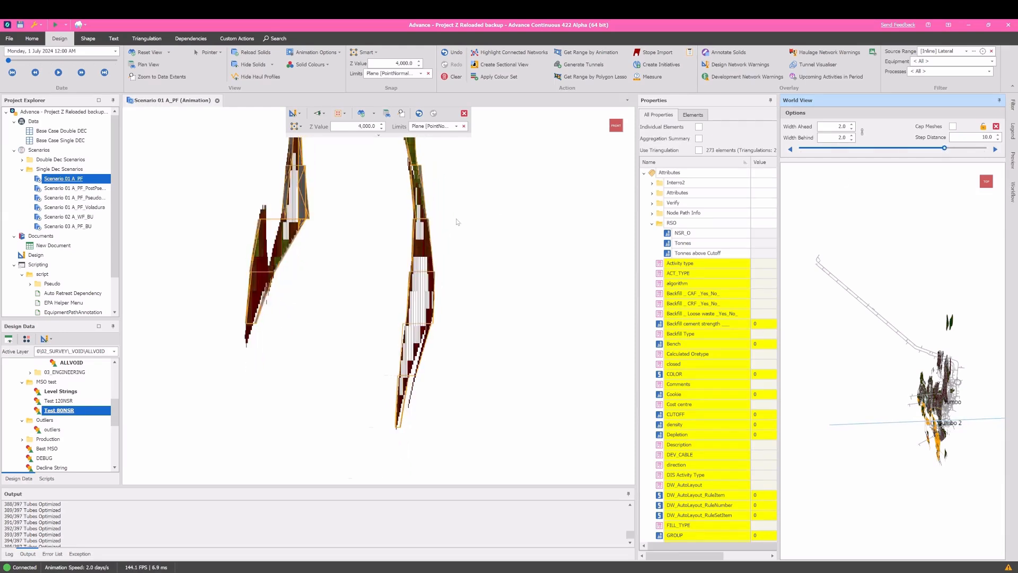
{"action": "scroll", "coordinate": [457, 222], "scroll_direction": "down", "scroll_amount": 2}
{"action": "middle_click_drag", "start_coordinate": [358, 244], "coordinate": [386, 343]}
{"action": "left_click_drag", "start_coordinate": [944, 151], "coordinate": [949, 152]}
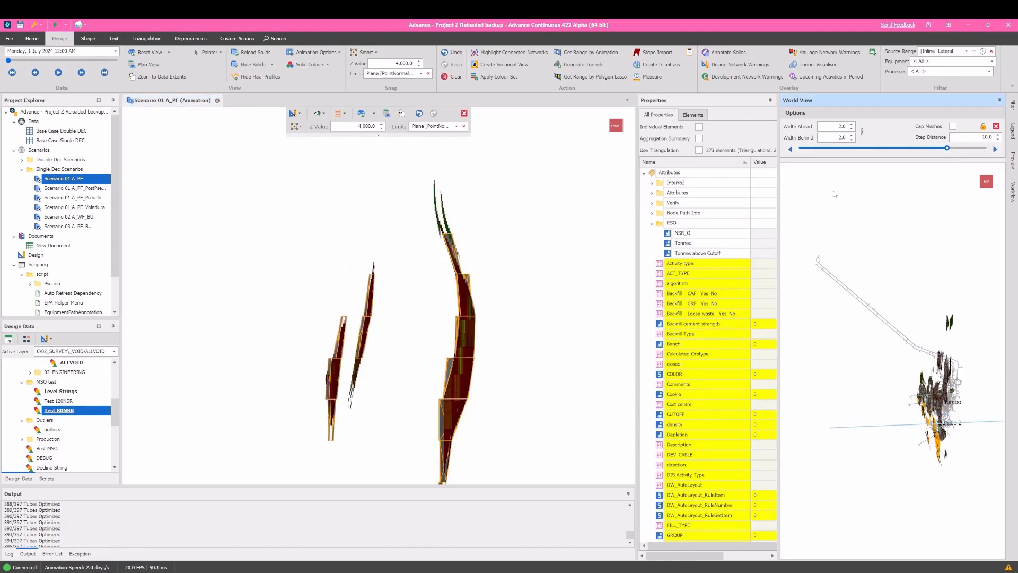
{"action": "left_click", "coordinate": [996, 127]}
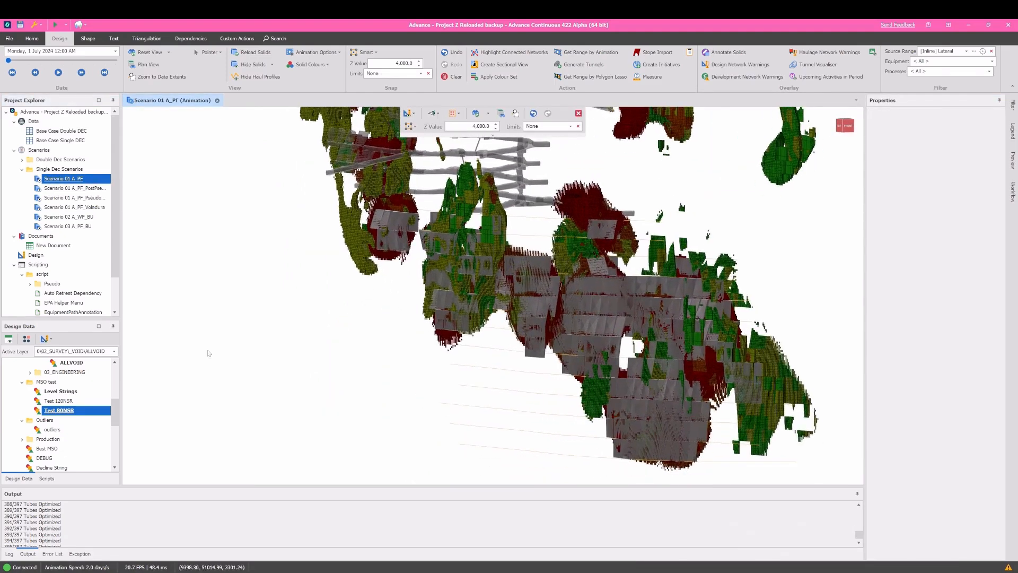
- Display the Test 120NSR layer alongside Test 80NSR and select all of its elements
{"action": "scroll", "coordinate": [56, 406], "scroll_direction": "up", "scroll_amount": 1}
{"action": "scroll", "coordinate": [90, 395], "scroll_direction": "up", "scroll_amount": 1}
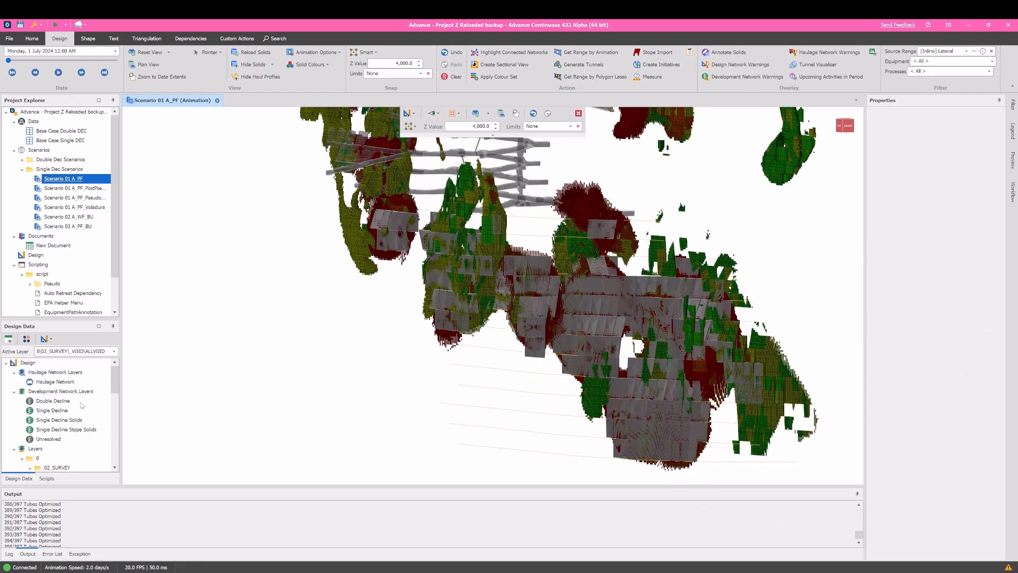
{"action": "scroll", "coordinate": [80, 411], "scroll_direction": "down", "scroll_amount": 1}
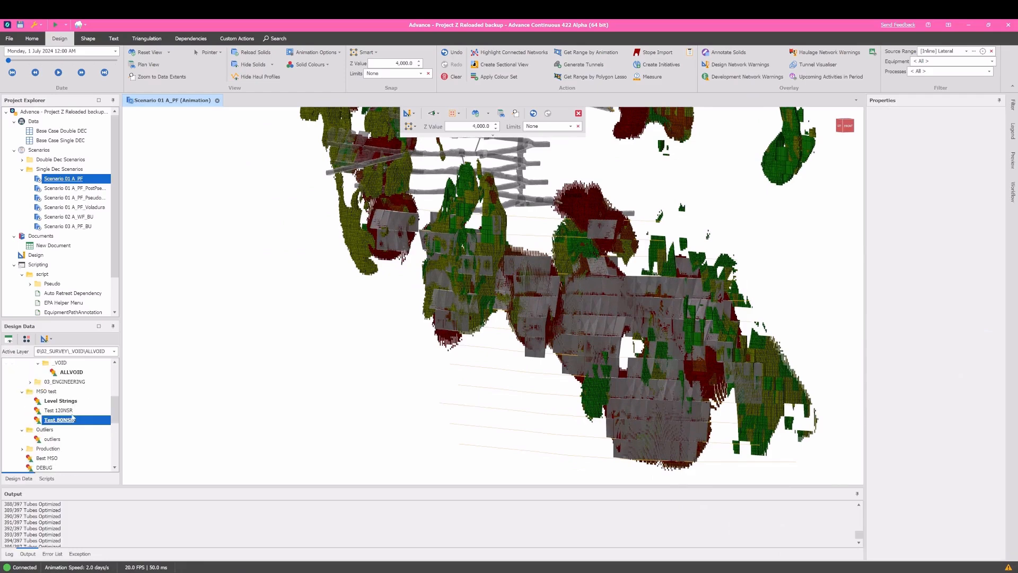
{"action": "left_click", "coordinate": [74, 411]}
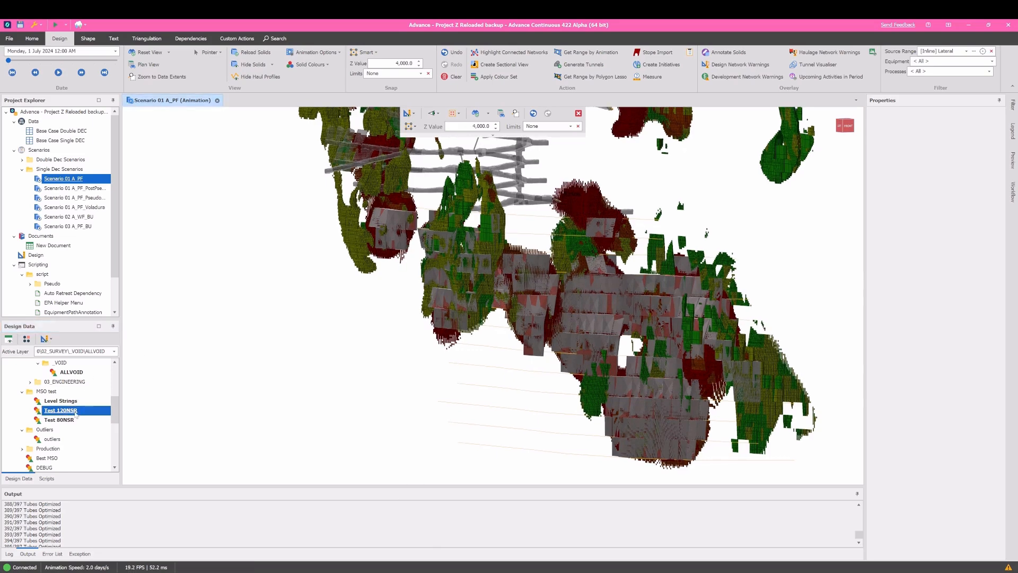
{"action": "right_click", "coordinate": [76, 412]}
{"action": "mouse_move", "coordinate": [151, 300]}
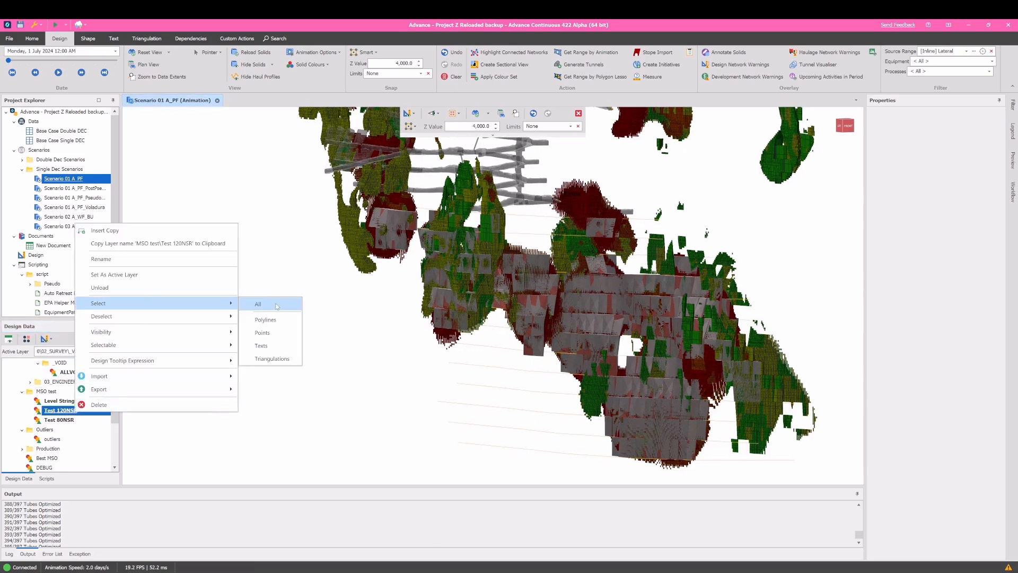
{"action": "left_click", "coordinate": [259, 304]}
- Examine the highlighted 120NSR stopes against the 80NSR shapes and the block model from several angles
{"action": "middle_click_drag", "start_coordinate": [484, 323], "coordinate": [506, 285]}
{"action": "scroll", "coordinate": [485, 289], "scroll_direction": "down", "scroll_amount": 2}
{"action": "scroll", "coordinate": [510, 282], "scroll_direction": "up", "scroll_amount": 3}
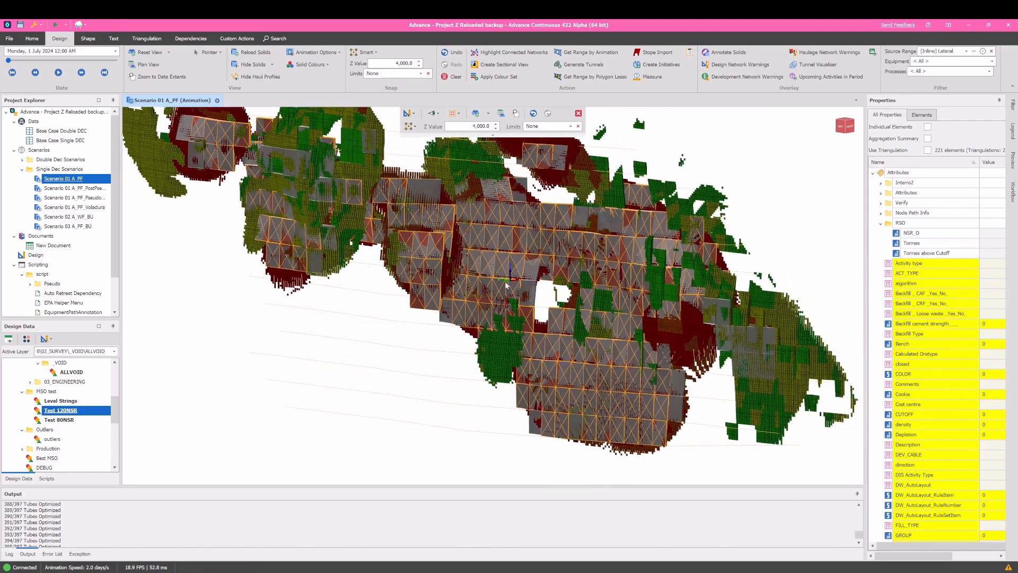
{"action": "scroll", "coordinate": [507, 286], "scroll_direction": "up", "scroll_amount": 3}
{"action": "middle_click_drag", "start_coordinate": [554, 254], "coordinate": [561, 267]}
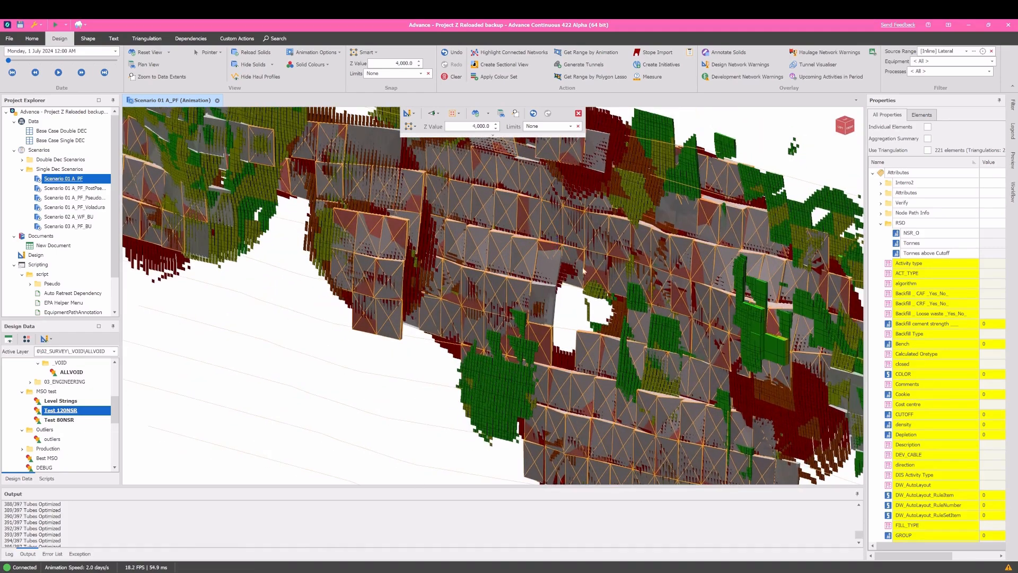
{"action": "scroll", "coordinate": [625, 280], "scroll_direction": "down", "scroll_amount": 4}
{"action": "middle_click_drag", "start_coordinate": [624, 280], "coordinate": [603, 308]}
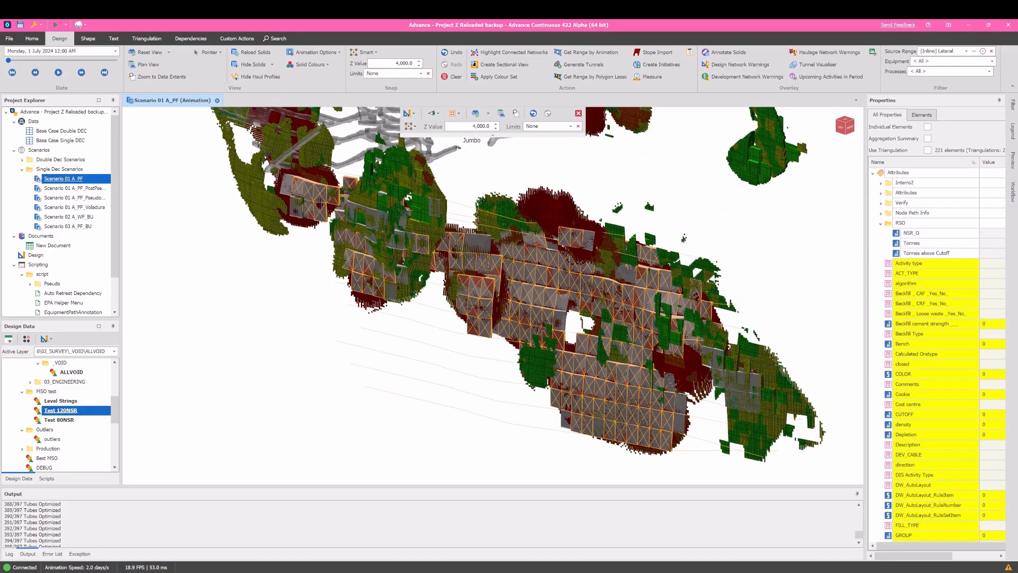